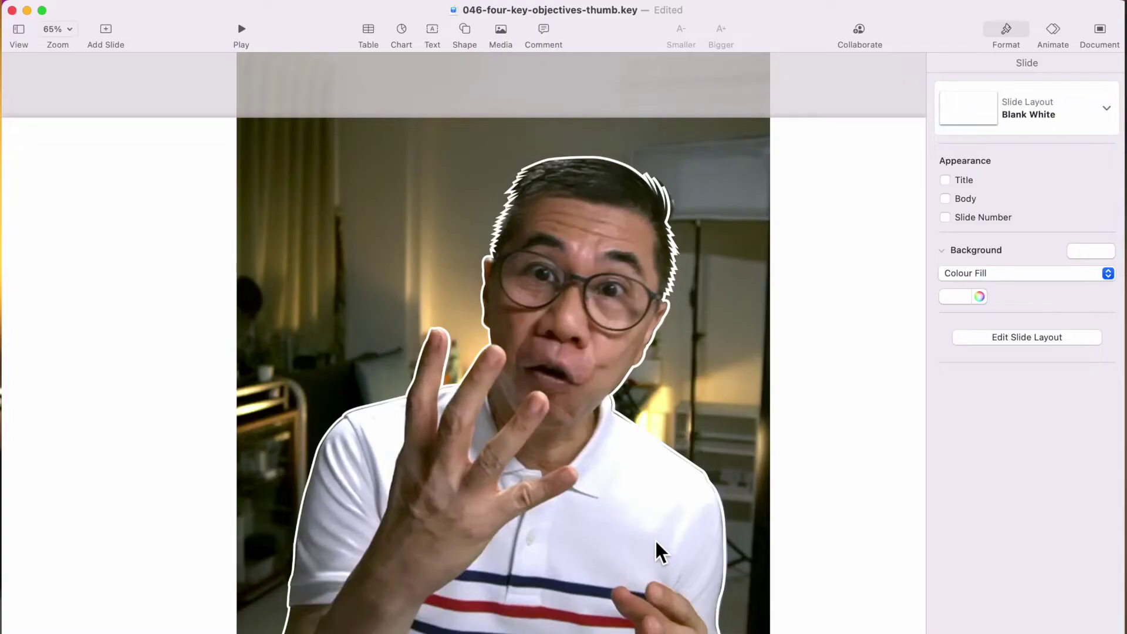
pyautogui.click(657, 550)
pyautogui.moveTo(655, 541); pyautogui.dragTo(522, 487)
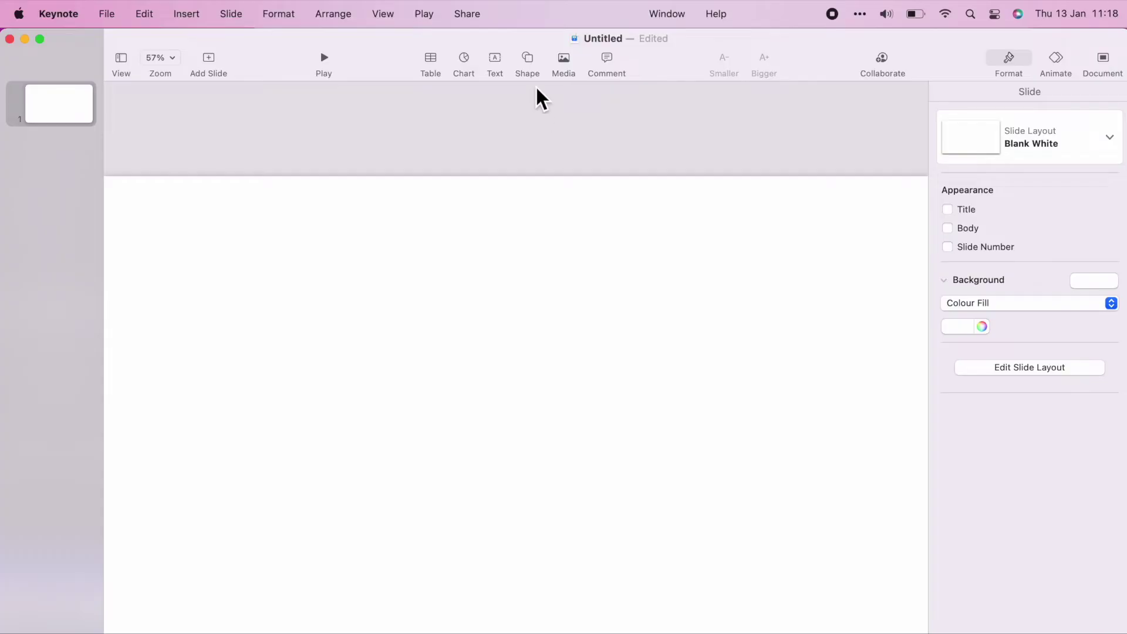
pyautogui.click(531, 59)
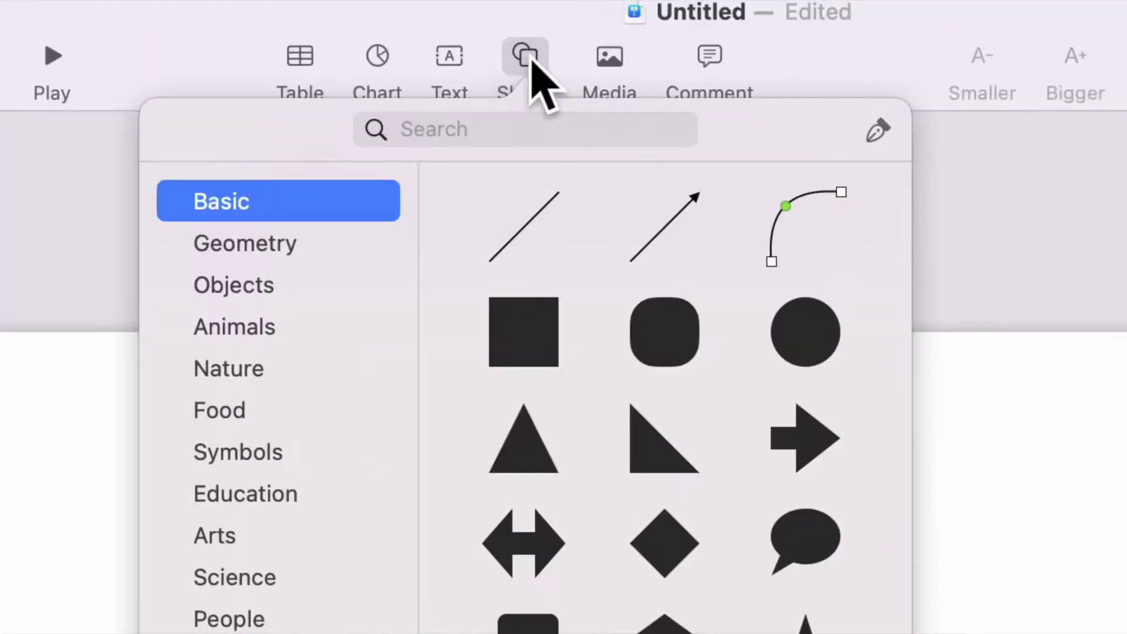
pyautogui.click(879, 134)
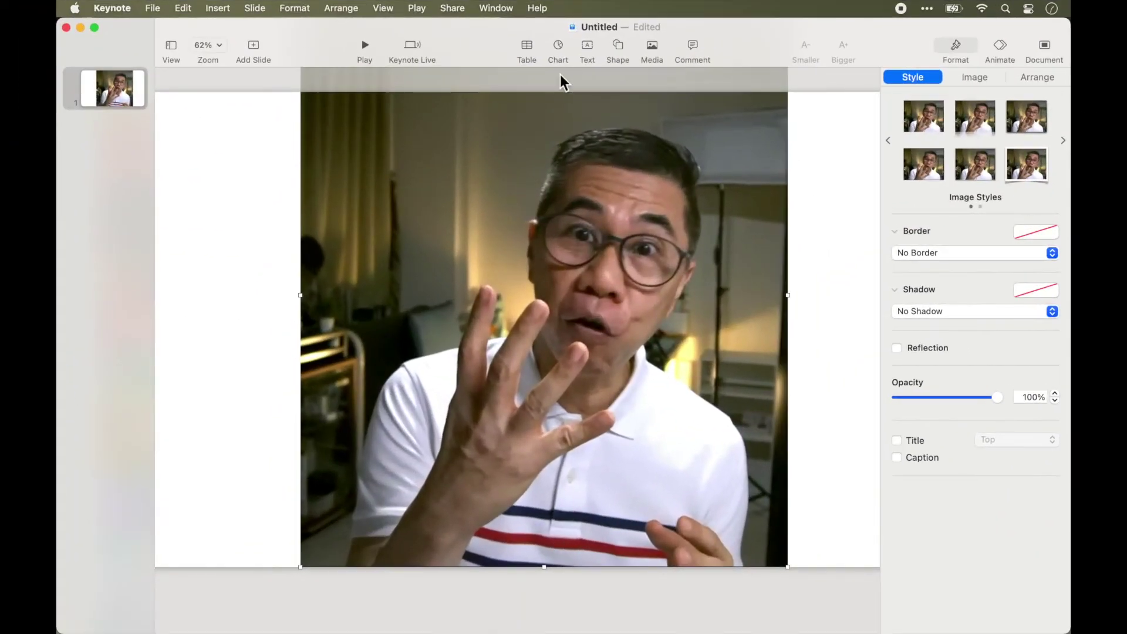
# With the Pen tool, trace the man's outline from the photo's bottom edge up the raised arm's sleeve to the shoulder.
pyautogui.click(620, 52)
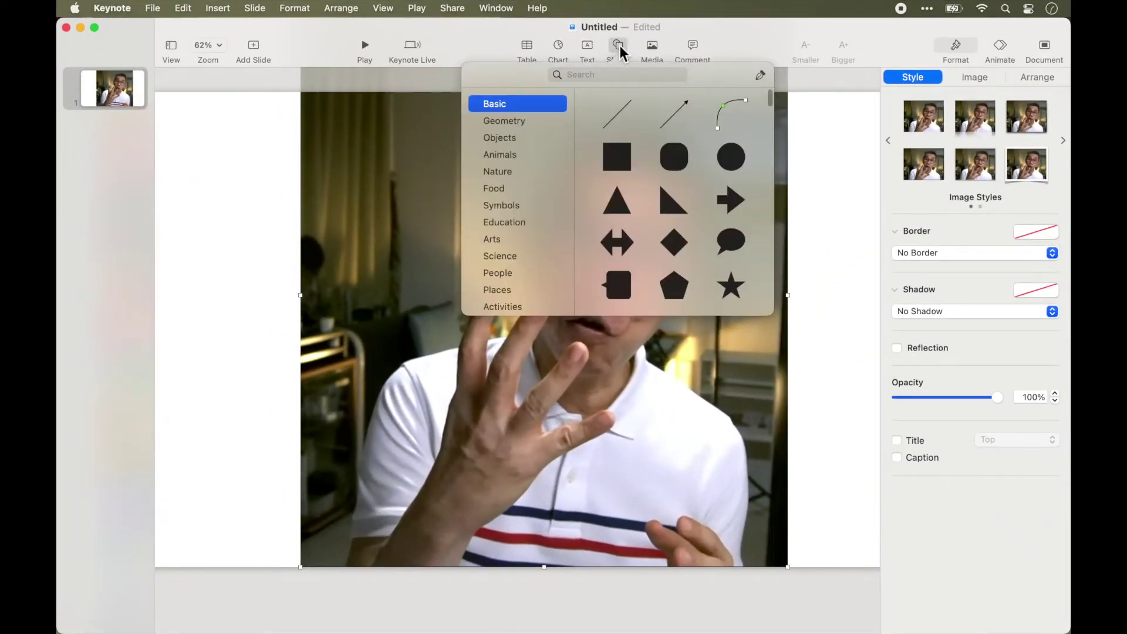
pyautogui.click(761, 75)
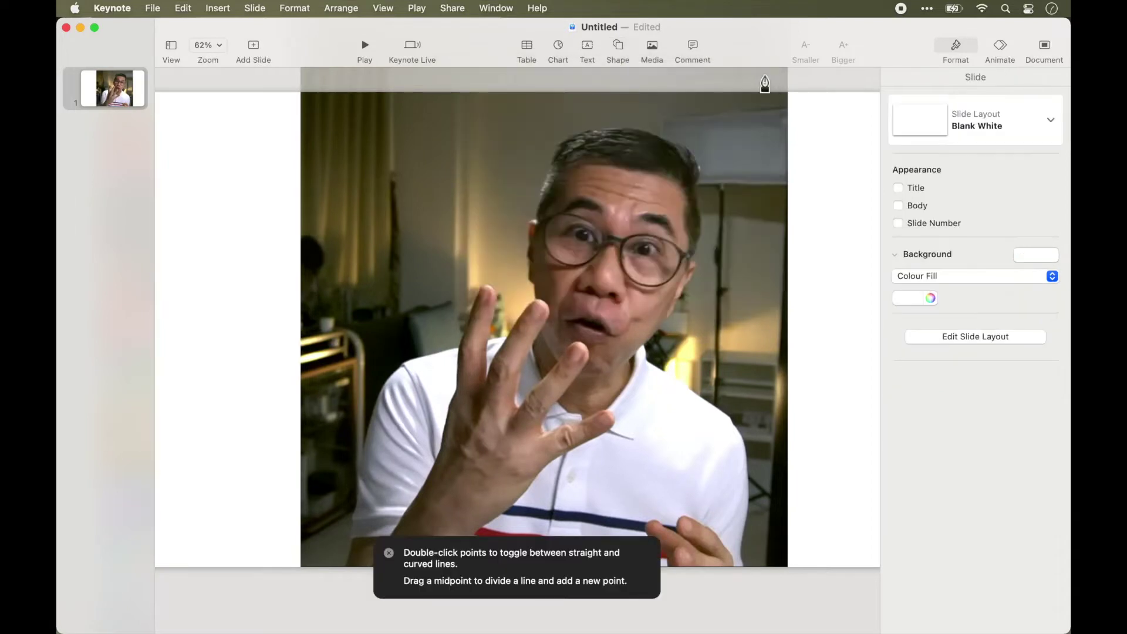
pyautogui.click(388, 554)
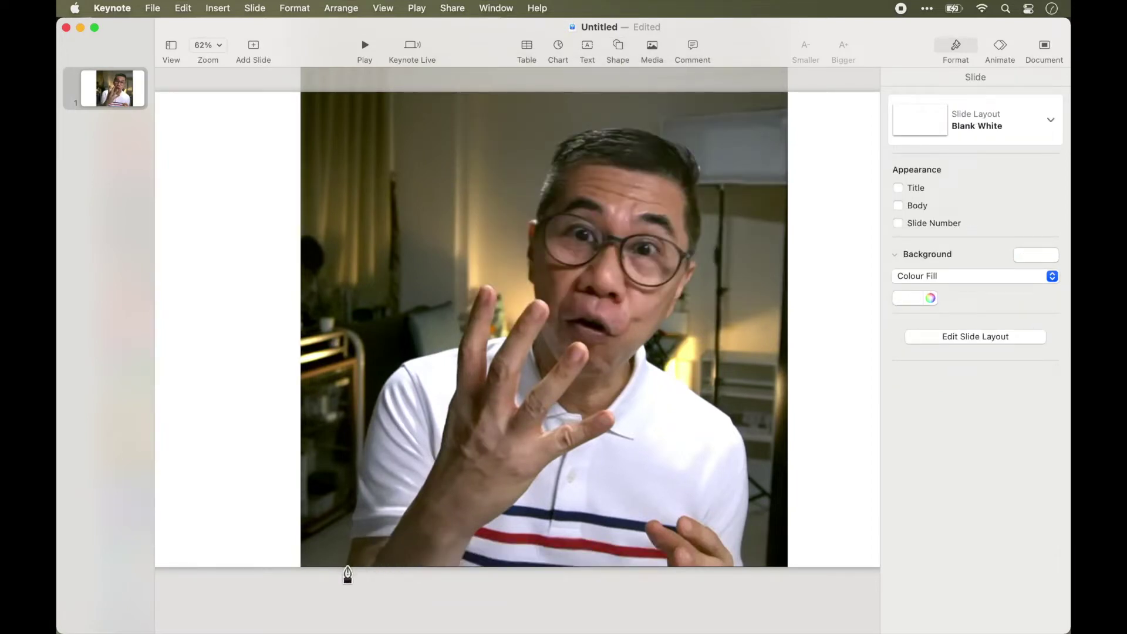
pyautogui.click(348, 567)
pyautogui.click(351, 545)
pyautogui.moveTo(352, 543); pyautogui.dragTo(355, 508)
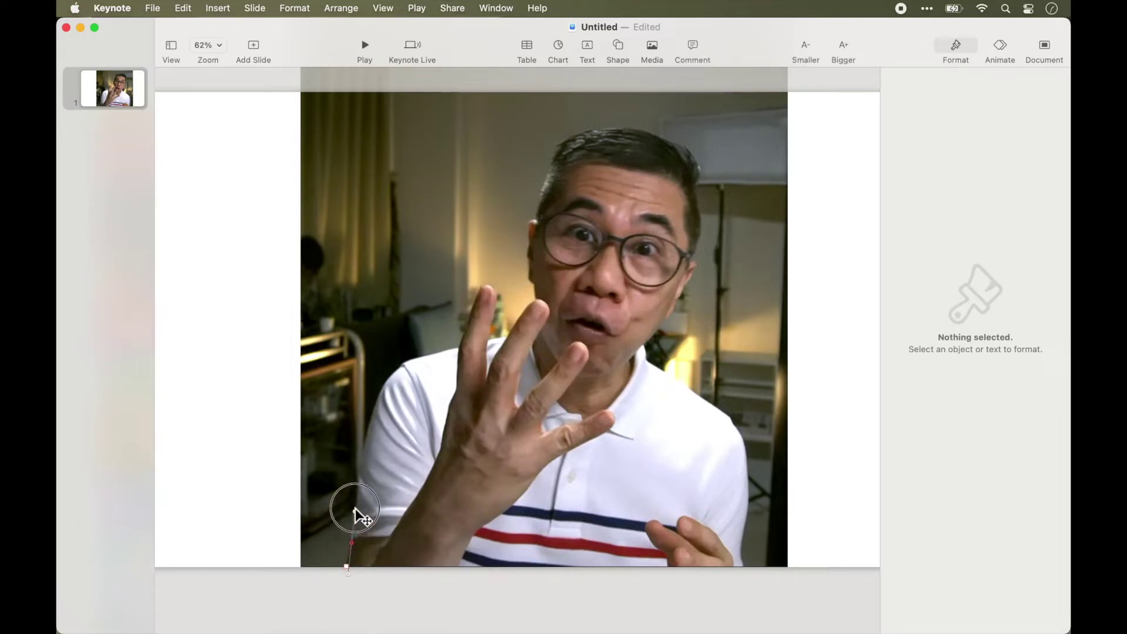
pyautogui.click(359, 482)
pyautogui.moveTo(369, 429); pyautogui.dragTo(377, 407)
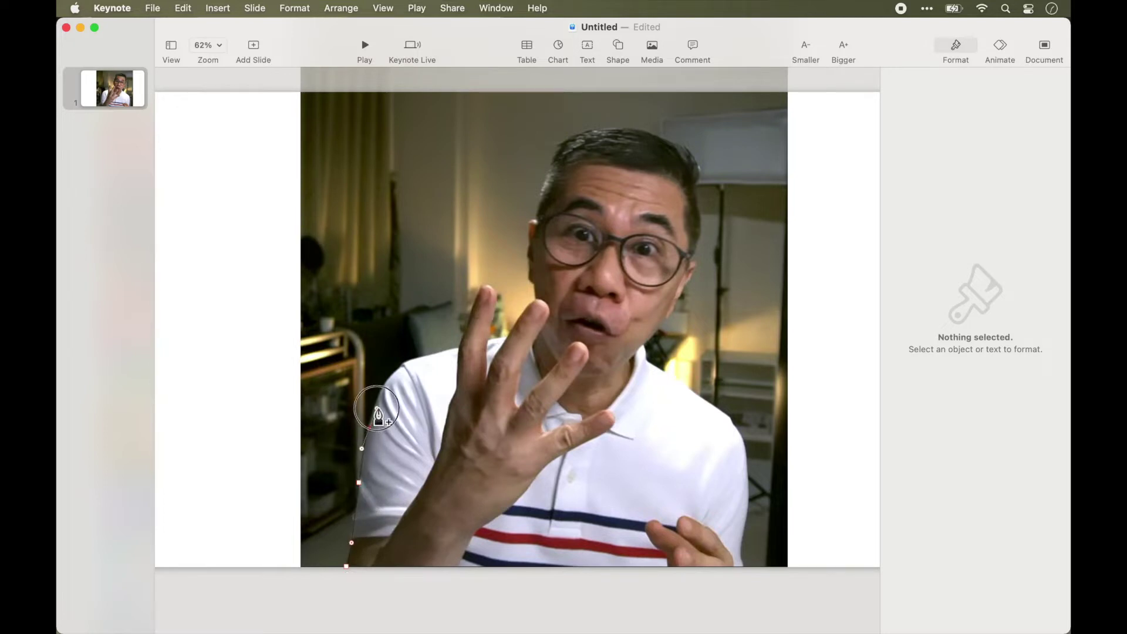
pyautogui.moveTo(400, 368); pyautogui.dragTo(421, 359)
# Continue the outline along the shoulder seam and up the outer edge of the first raised finger to its tip.
pyautogui.scroll(5, 421, 359)
pyautogui.scroll(3, 421, 358)
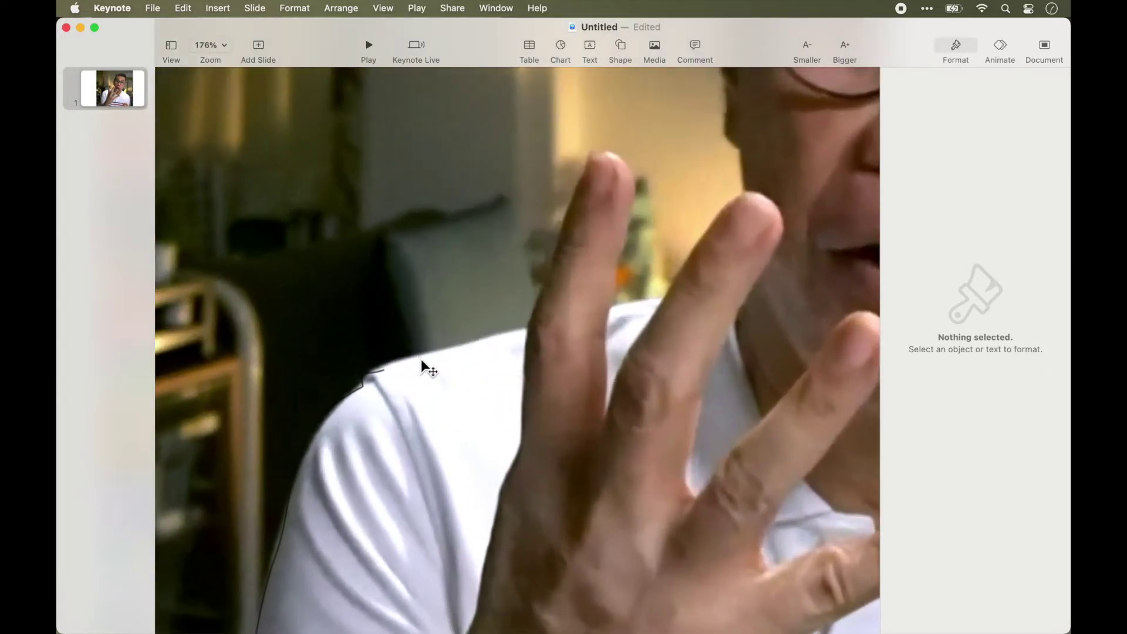
pyautogui.click(528, 327)
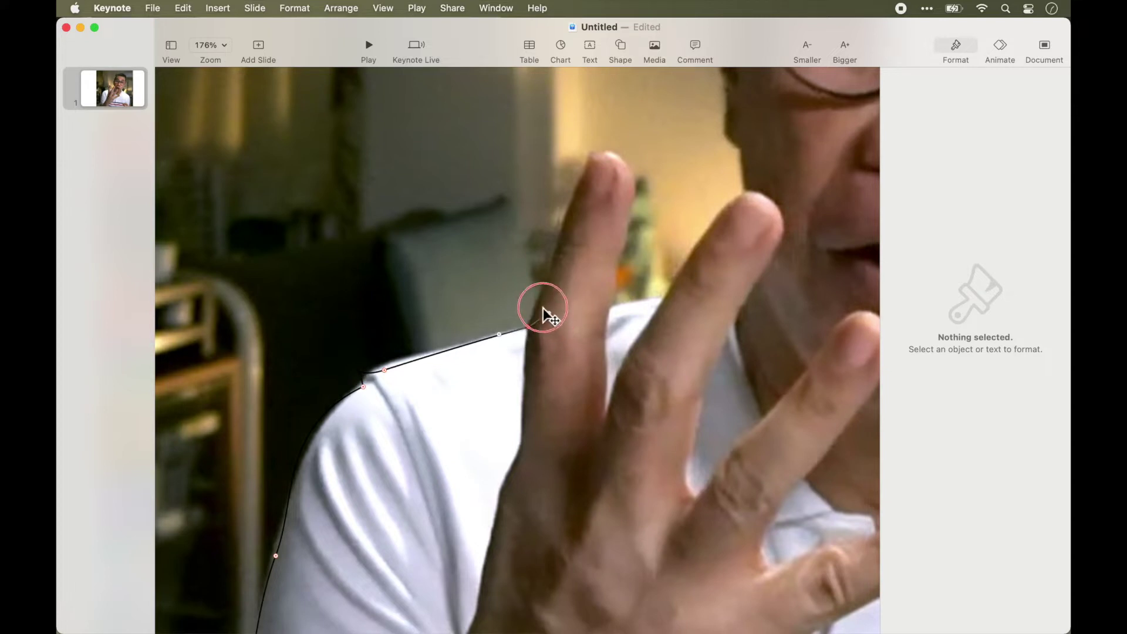
pyautogui.moveTo(550, 274); pyautogui.dragTo(554, 255)
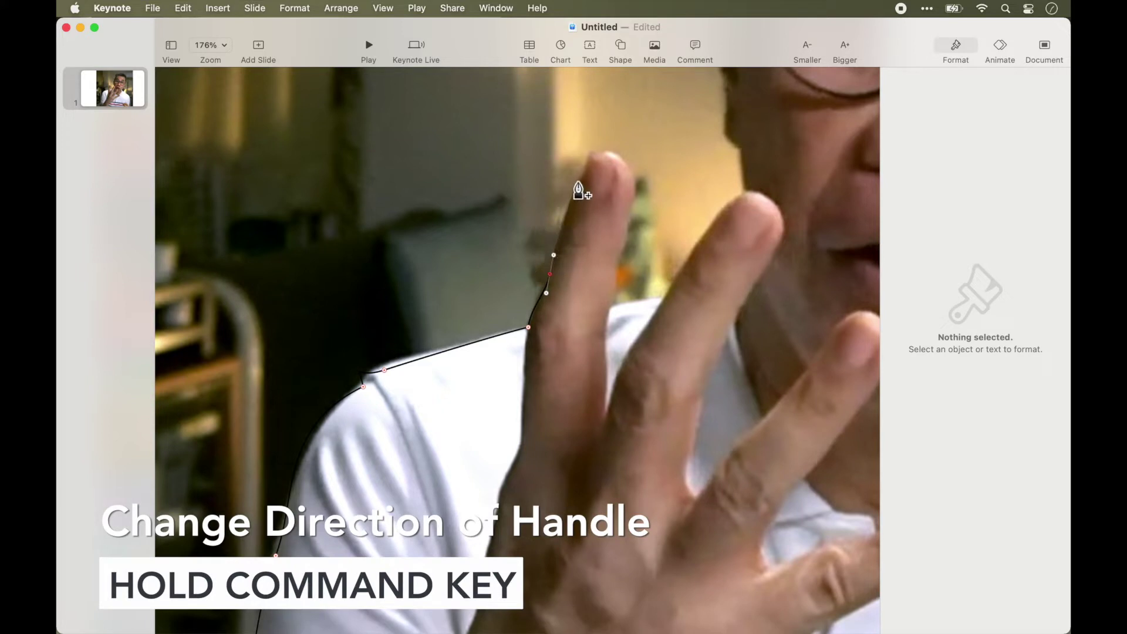
pyautogui.moveTo(578, 180); pyautogui.dragTo(593, 147)
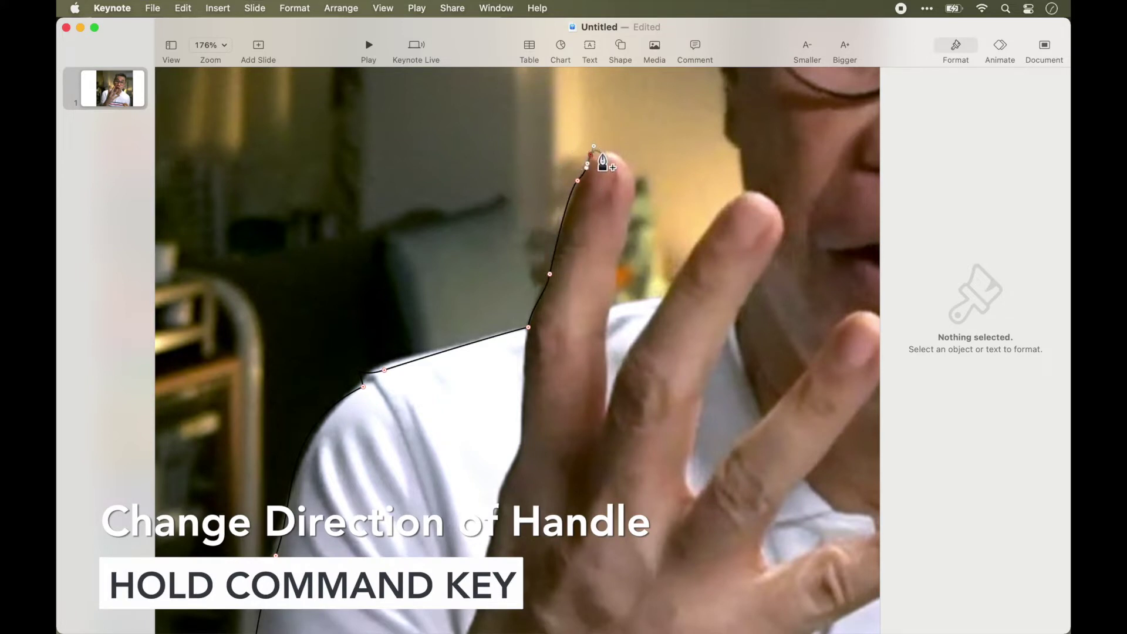
pyautogui.click(602, 155)
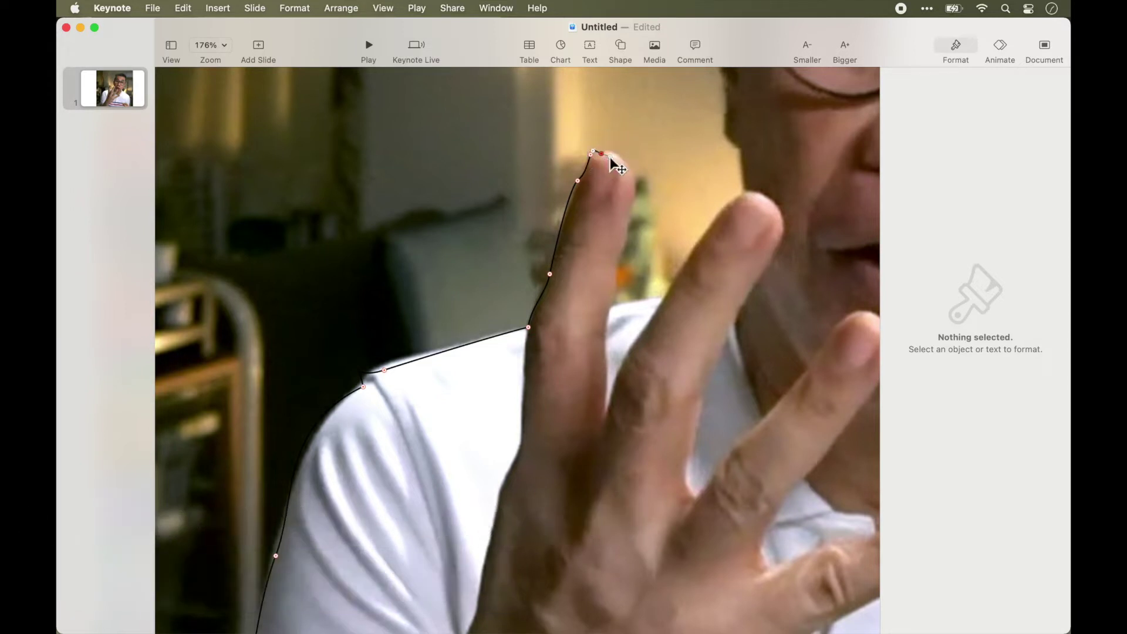
# Trace around the first fingertip and down the finger's inner edge to the shirt.
pyautogui.moveTo(616, 145); pyautogui.dragTo(637, 184)
pyautogui.moveTo(629, 236); pyautogui.dragTo(624, 256)
pyautogui.click(623, 255)
pyautogui.click(616, 282)
pyautogui.moveTo(612, 308); pyautogui.dragTo(605, 321)
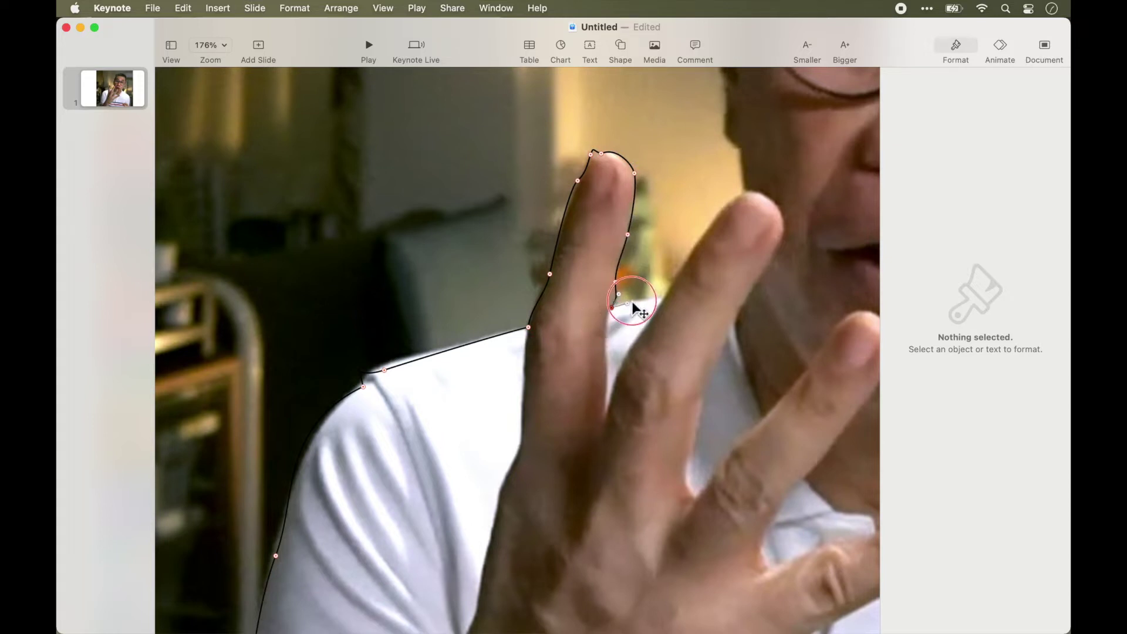
# Extend the outline along the shirt and second finger, then up the cheek and around the ear on the photo's left side.
pyautogui.moveTo(664, 298)
pyautogui.mouseDown()
pyautogui.moveTo(687, 305)
pyautogui.moveTo(671, 270)
pyautogui.moveTo(675, 279)
pyautogui.mouseUp()
pyautogui.moveTo(707, 229)
pyautogui.mouseDown()
pyautogui.moveTo(720, 201)
pyautogui.moveTo(745, 188)
pyautogui.mouseUp()
pyautogui.scroll(6, 745, 185)
pyautogui.moveTo(693, 334); pyautogui.dragTo(694, 313)
pyautogui.moveTo(694, 313); pyautogui.dragTo(681, 279)
pyautogui.click(674, 253)
pyautogui.click(681, 224)
pyautogui.moveTo(680, 190); pyautogui.dragTo(735, 156)
# Trace the hair above the photo's left ear with short zigzag points up to the crown.
pyautogui.scroll(5, 737, 160)
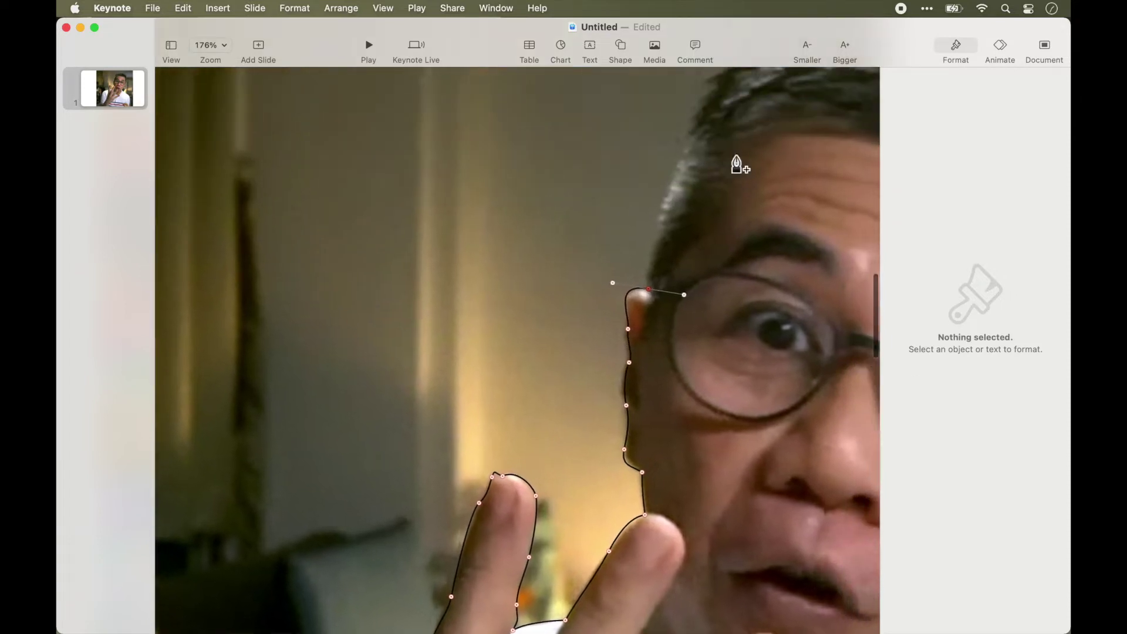
pyautogui.moveTo(653, 388); pyautogui.dragTo(618, 382)
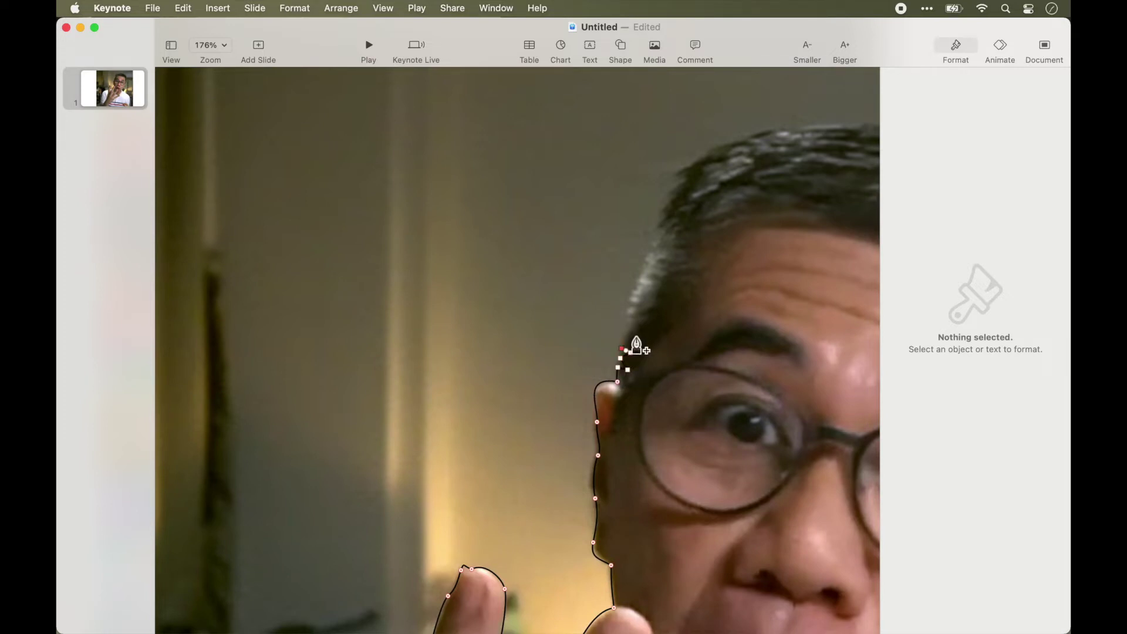
pyautogui.click(629, 322)
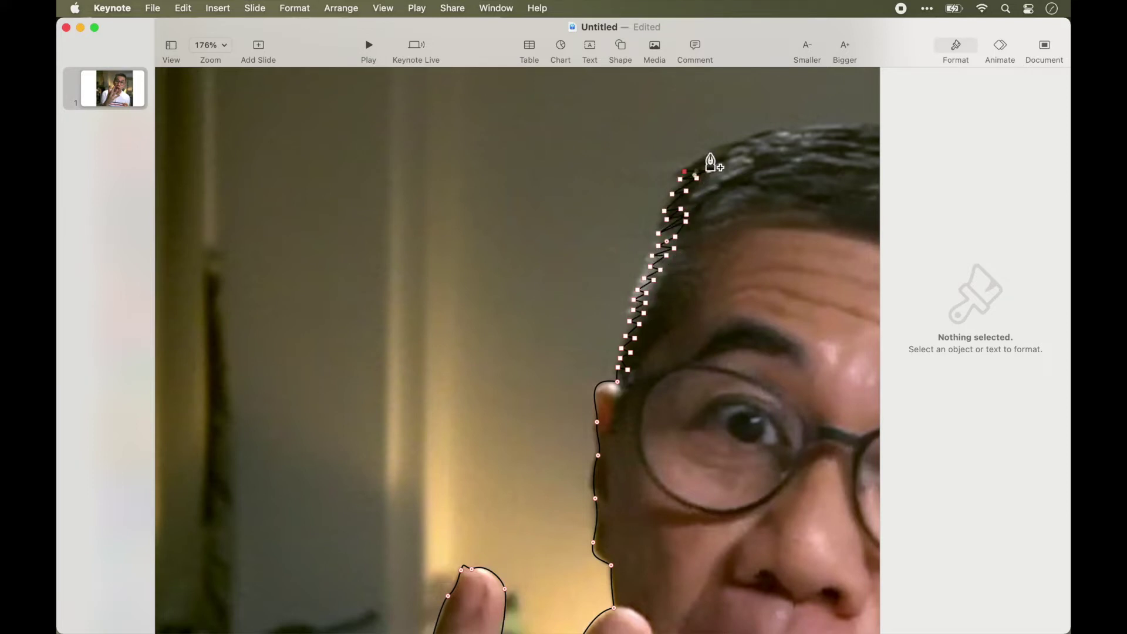
# Trace a smooth curve across the top of the hair toward the other side of the head.
pyautogui.click(732, 137)
pyautogui.click(756, 133)
pyautogui.click(781, 129)
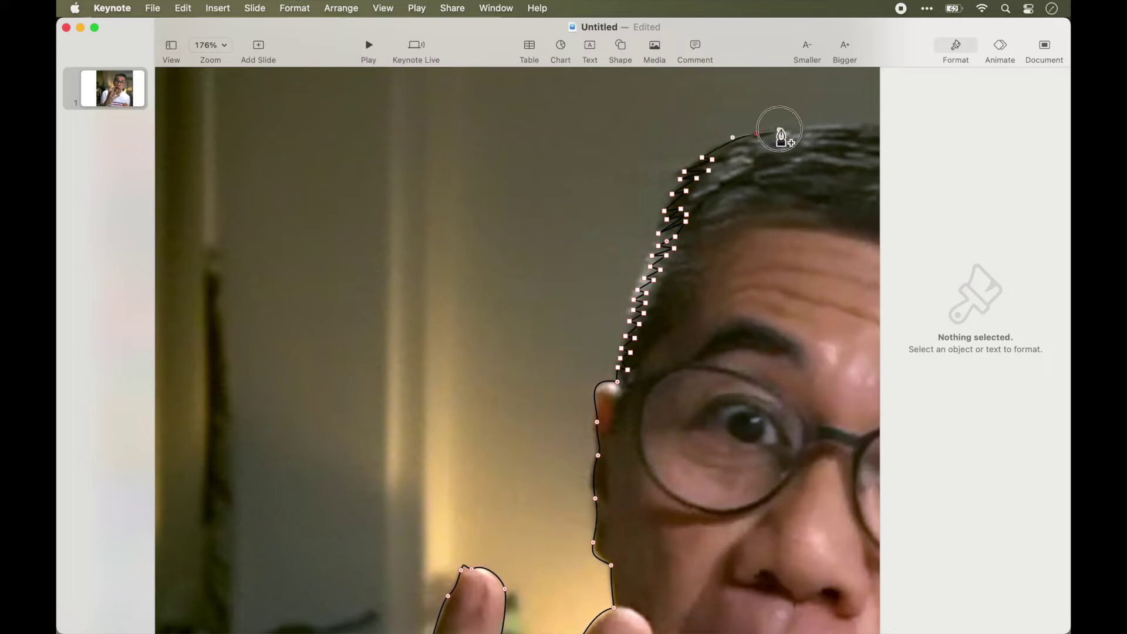
pyautogui.hscroll(5, 783, 135)
pyautogui.scroll(1, 783, 135)
pyautogui.moveTo(722, 152); pyautogui.dragTo(747, 157)
pyautogui.hscroll(5, 748, 158)
pyautogui.moveTo(628, 173); pyautogui.dragTo(650, 181)
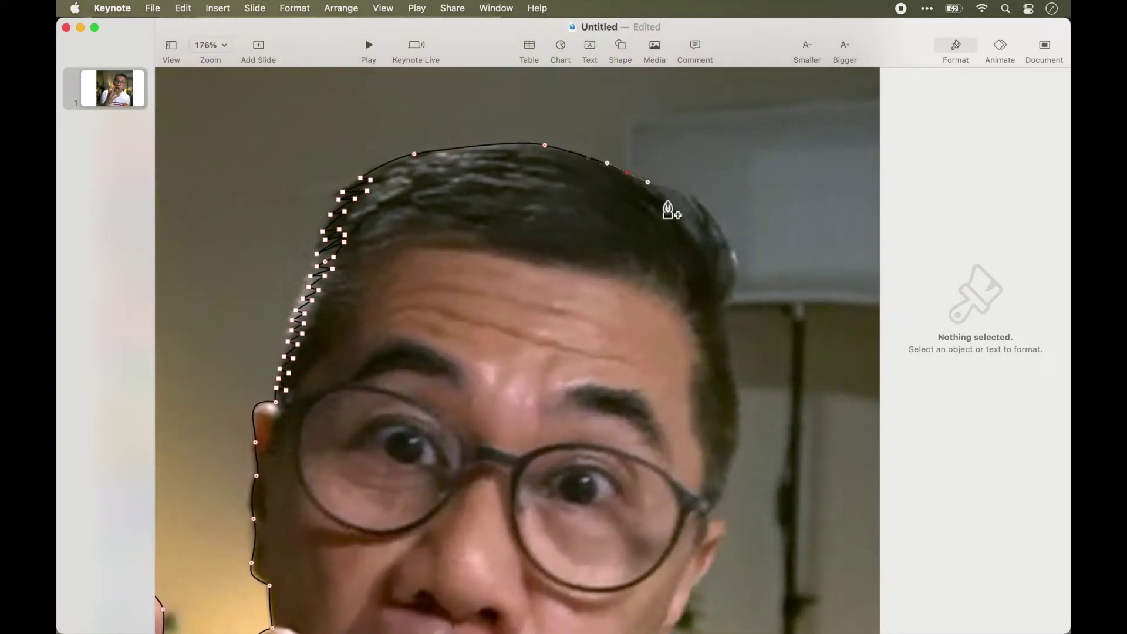
# Outline the hair tufts at the photo's upper right side of the head with long pointed spikes.
pyautogui.moveTo(696, 233); pyautogui.dragTo(703, 209)
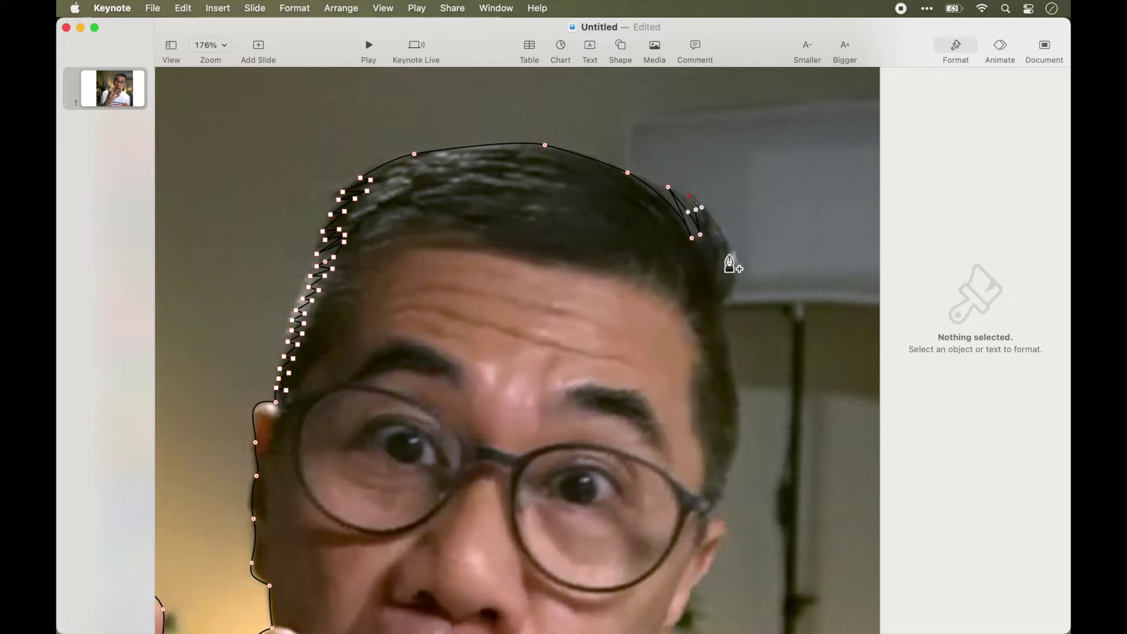
pyautogui.moveTo(728, 268)
pyautogui.mouseDown()
pyautogui.moveTo(727, 299)
pyautogui.moveTo(713, 209)
pyautogui.moveTo(733, 256)
pyautogui.mouseUp()
pyautogui.moveTo(729, 300); pyautogui.dragTo(721, 316)
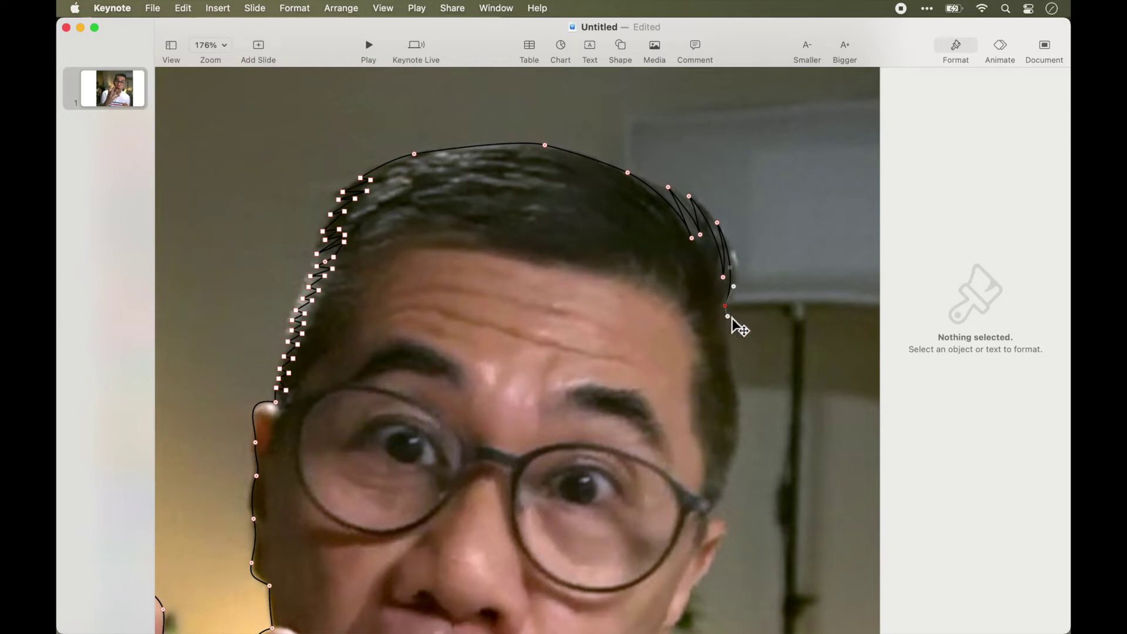
# Trace short zigzag points down the hair on the photo's right side to the glasses' temple.
pyautogui.click(732, 330)
pyautogui.click(721, 328)
pyautogui.click(735, 343)
pyautogui.click(725, 344)
pyautogui.click(738, 364)
pyautogui.click(729, 365)
pyautogui.click(742, 381)
pyautogui.click(729, 390)
pyautogui.click(741, 402)
pyautogui.click(734, 397)
pyautogui.click(743, 416)
pyautogui.click(732, 412)
pyautogui.click(743, 429)
pyautogui.click(728, 456)
pyautogui.click(734, 470)
pyautogui.click(727, 469)
pyautogui.click(732, 485)
pyautogui.click(718, 488)
pyautogui.click(724, 499)
# Continue the outline around the ear on the photo's right side and down the jaw and neck to the collar.
pyautogui.moveTo(720, 516); pyautogui.dragTo(717, 549)
pyautogui.scroll(-5, 716, 548)
pyautogui.moveTo(720, 259); pyautogui.dragTo(715, 267)
pyautogui.moveTo(705, 282); pyautogui.dragTo(694, 309)
pyautogui.moveTo(679, 324); pyautogui.dragTo(668, 328)
pyautogui.click(671, 348)
pyautogui.click(650, 382)
pyautogui.click(586, 453)
pyautogui.click(591, 488)
pyautogui.click(599, 503)
# Trace the shoulder and sleeve on the photo's right side down to the photo's bottom edge.
pyautogui.scroll(-5, 607, 507)
pyautogui.moveTo(808, 329); pyautogui.dragTo(829, 342)
pyautogui.moveTo(822, 352); pyautogui.dragTo(835, 365)
pyautogui.moveTo(845, 381); pyautogui.dragTo(850, 395)
pyautogui.scroll(-3, 850, 395)
pyautogui.moveTo(848, 338); pyautogui.dragTo(846, 397)
pyautogui.scroll(-2, 854, 458)
pyautogui.click(833, 433)
pyautogui.click(824, 513)
pyautogui.scroll(-2, 827, 530)
pyautogui.click(820, 500)
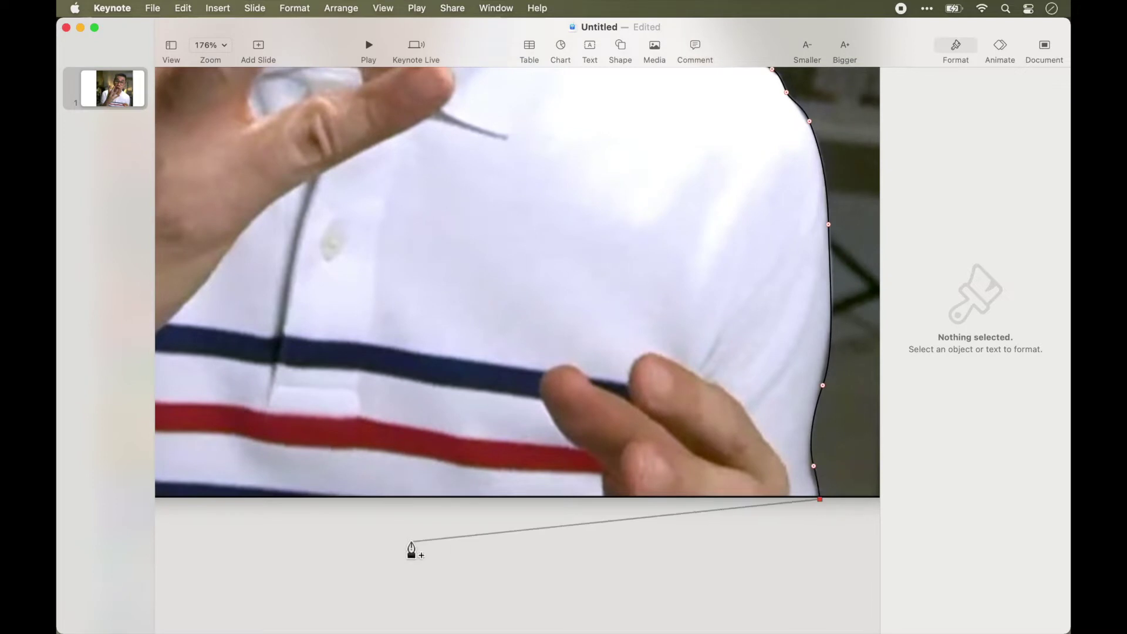
# Close the outline at its starting point along the photo's bottom edge and fine-tune that corner point.
pyautogui.hscroll(-15, 412, 550)
pyautogui.click(360, 476)
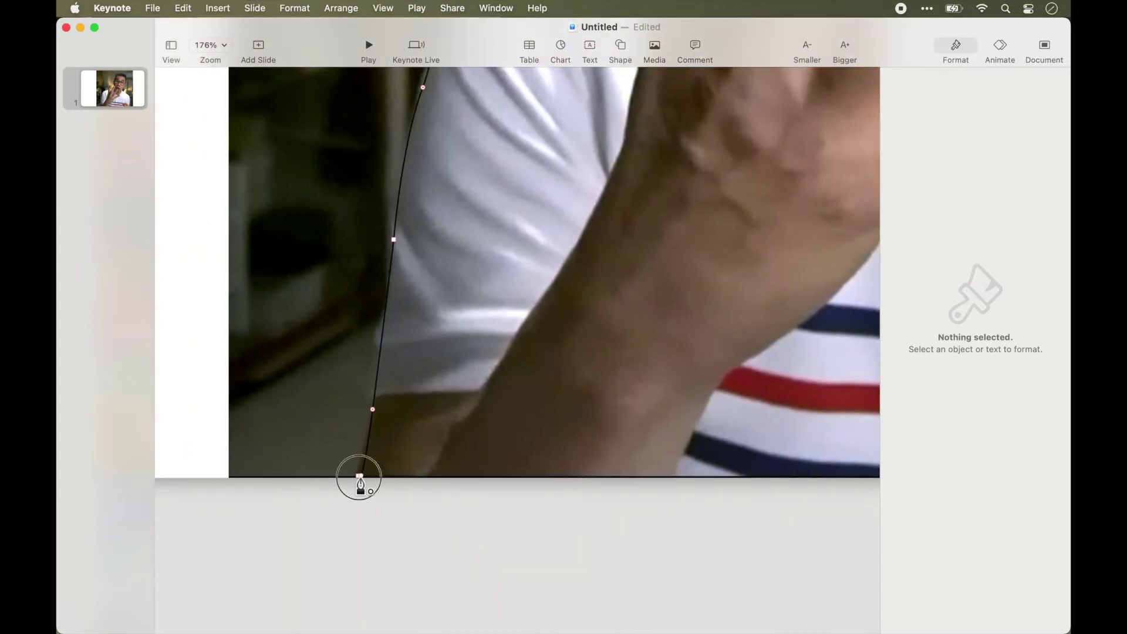
pyautogui.moveTo(360, 476)
pyautogui.mouseDown()
pyautogui.moveTo(354, 499)
pyautogui.moveTo(357, 479)
pyautogui.mouseUp()
# Reshape the outline where the forearm meets the sleeve cuff by moving its points and curve handles.
pyautogui.moveTo(731, 480); pyautogui.dragTo(375, 404)
pyautogui.moveTo(361, 488); pyautogui.dragTo(363, 408)
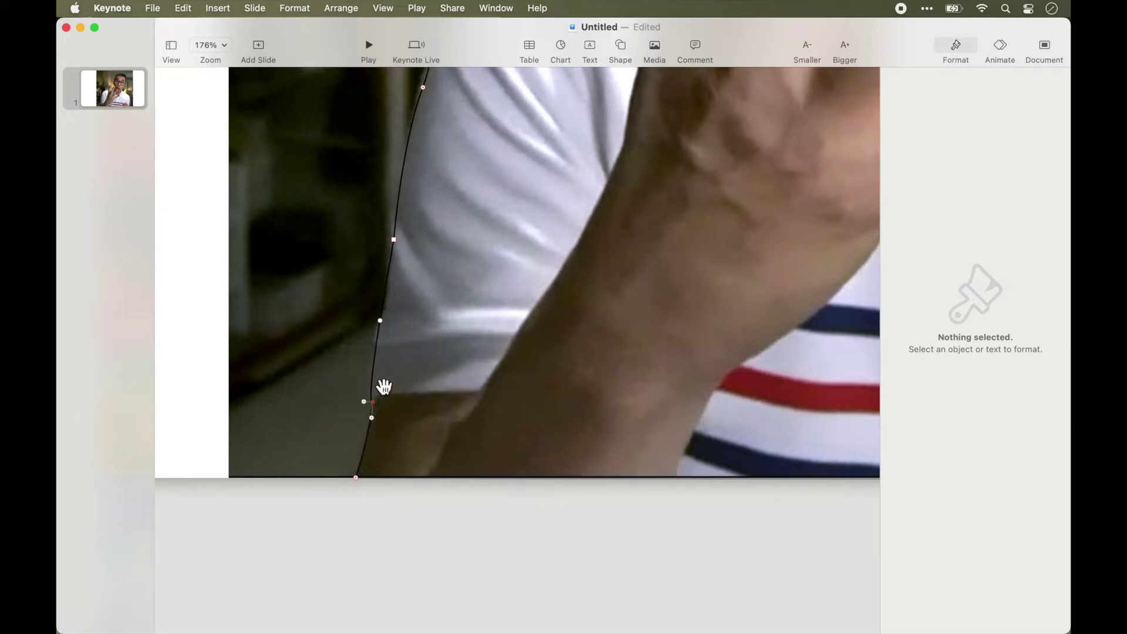
pyautogui.scroll(5, 398, 360)
pyautogui.moveTo(346, 460); pyautogui.dragTo(334, 430)
pyautogui.moveTo(334, 354); pyautogui.dragTo(352, 358)
pyautogui.moveTo(328, 511); pyautogui.dragTo(347, 450)
pyautogui.scroll(2, 337, 372)
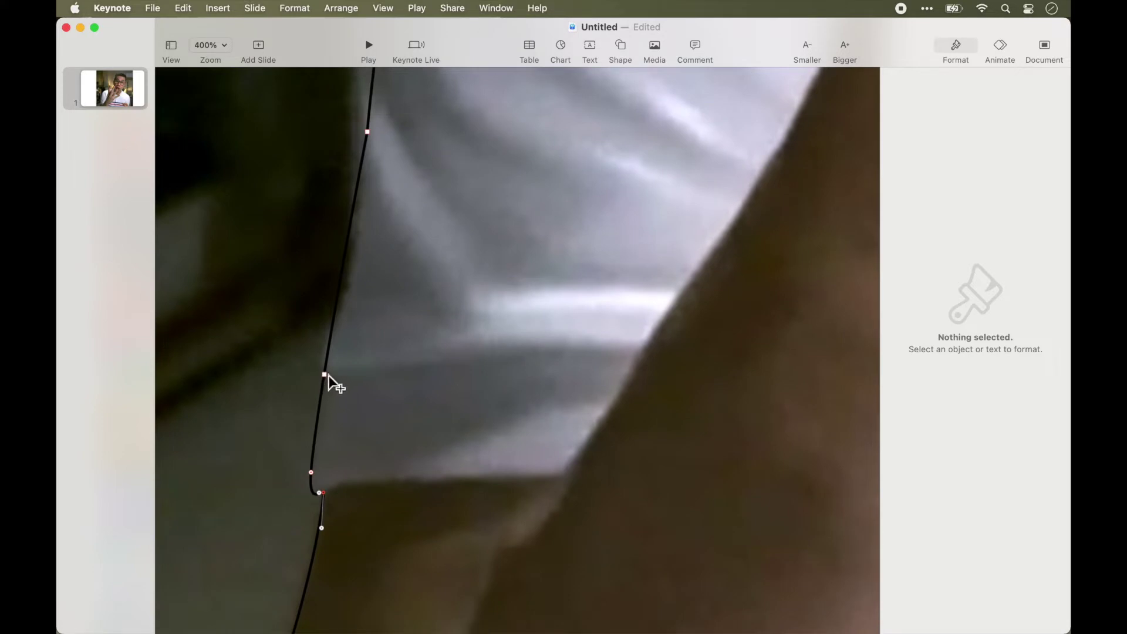
# Adjust the outline points just above the cuff to fit the lower sleeve edge.
pyautogui.click(327, 378)
pyautogui.moveTo(341, 275); pyautogui.dragTo(311, 380)
pyautogui.moveTo(326, 310); pyautogui.dragTo(324, 343)
pyautogui.scroll(5, 394, 337)
pyautogui.moveTo(374, 314); pyautogui.dragTo(360, 312)
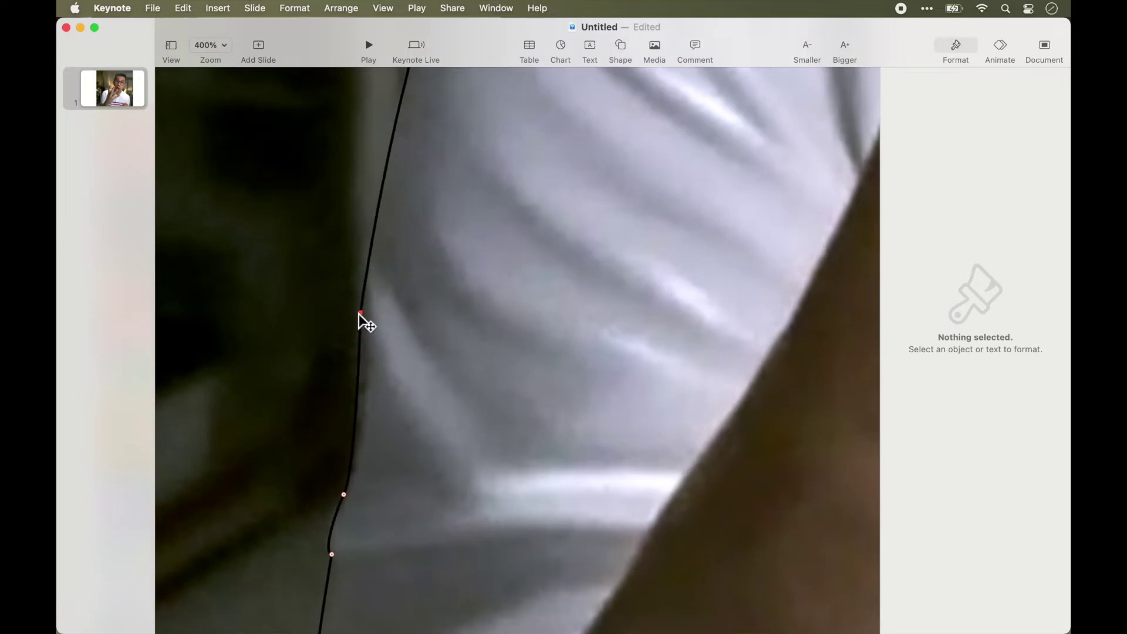
# Refine the outline points and curves along the upper sleeve toward the shoulder on the photo's left side.
pyautogui.scroll(10, 399, 370)
pyautogui.scroll(-3, 429, 390)
pyautogui.moveTo(461, 212); pyautogui.dragTo(453, 214)
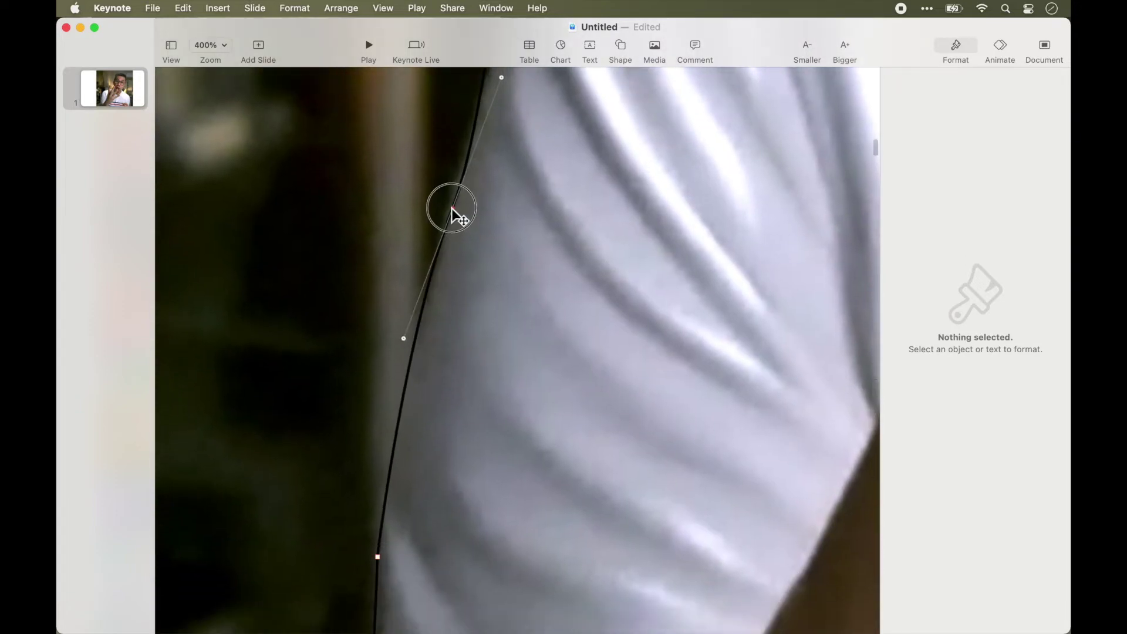
pyautogui.scroll(5, 460, 319)
pyautogui.moveTo(475, 395); pyautogui.dragTo(461, 420)
pyautogui.click(473, 331)
pyautogui.moveTo(473, 330); pyautogui.dragTo(485, 330)
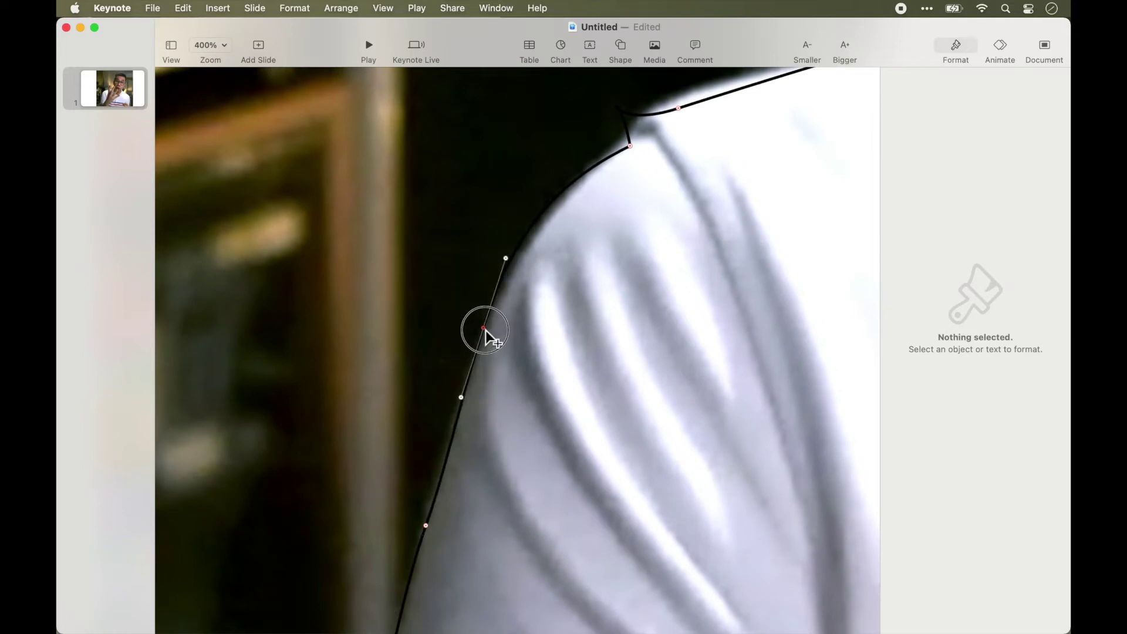
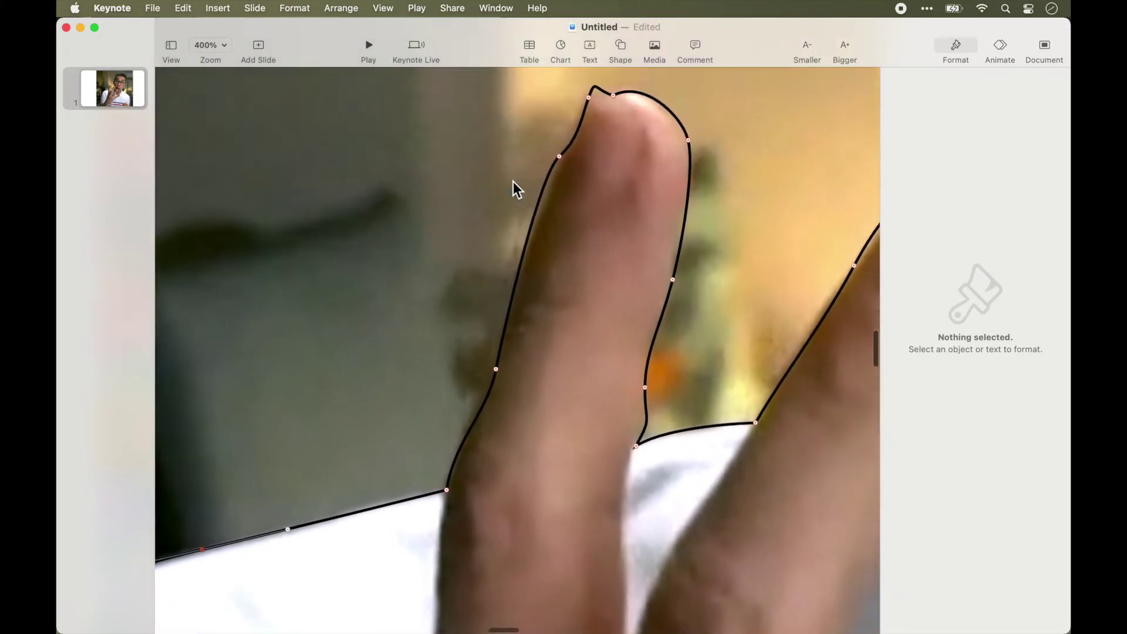
# Tighten the outline around the first raised finger's outer edge and fingertip.
pyautogui.moveTo(533, 199); pyautogui.dragTo(541, 200)
pyautogui.moveTo(565, 139); pyautogui.dragTo(549, 180)
pyautogui.click(543, 200)
pyautogui.moveTo(590, 137); pyautogui.dragTo(584, 138)
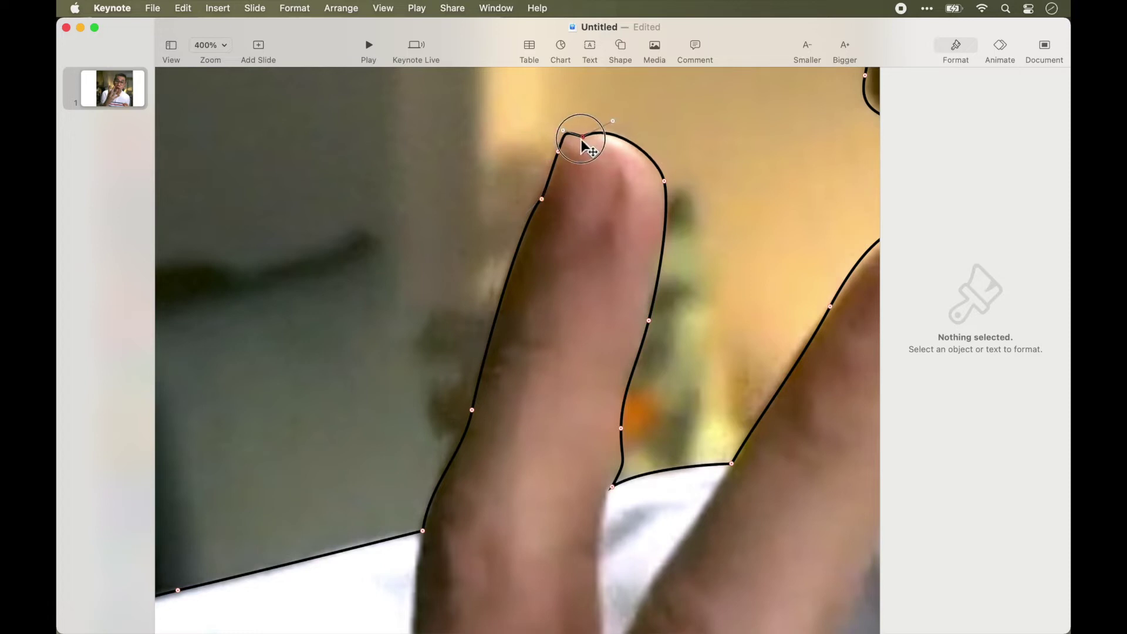
pyautogui.moveTo(666, 182); pyautogui.dragTo(660, 177)
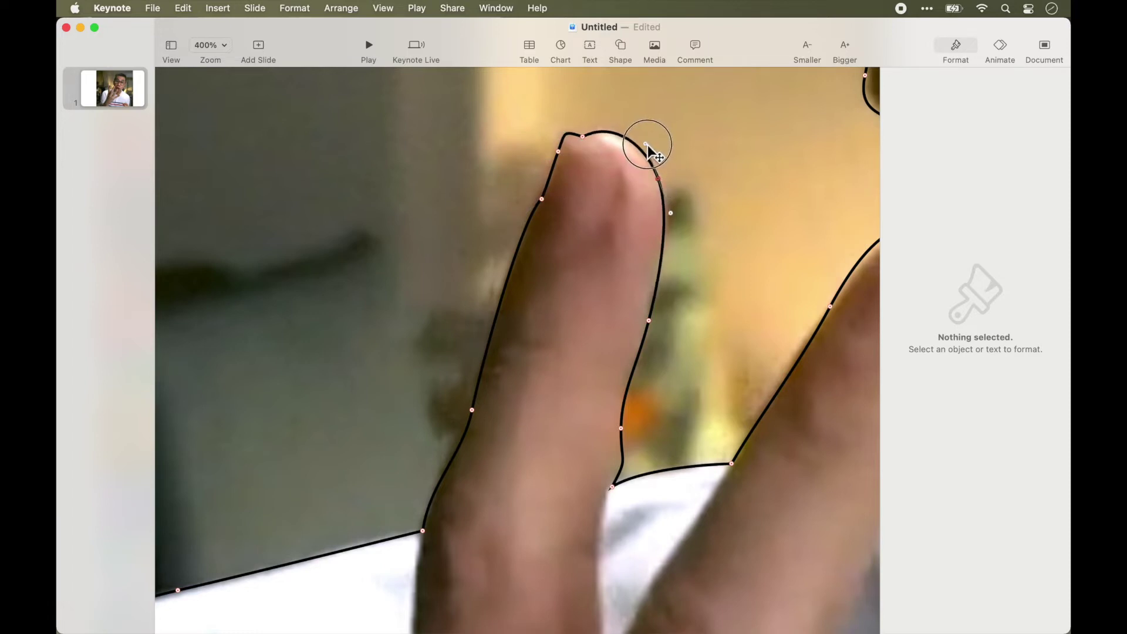
# Move the points along the first finger's inner edge and base to fit the finger and shirt.
pyautogui.moveTo(649, 321); pyautogui.dragTo(641, 326)
pyautogui.moveTo(613, 487); pyautogui.dragTo(607, 490)
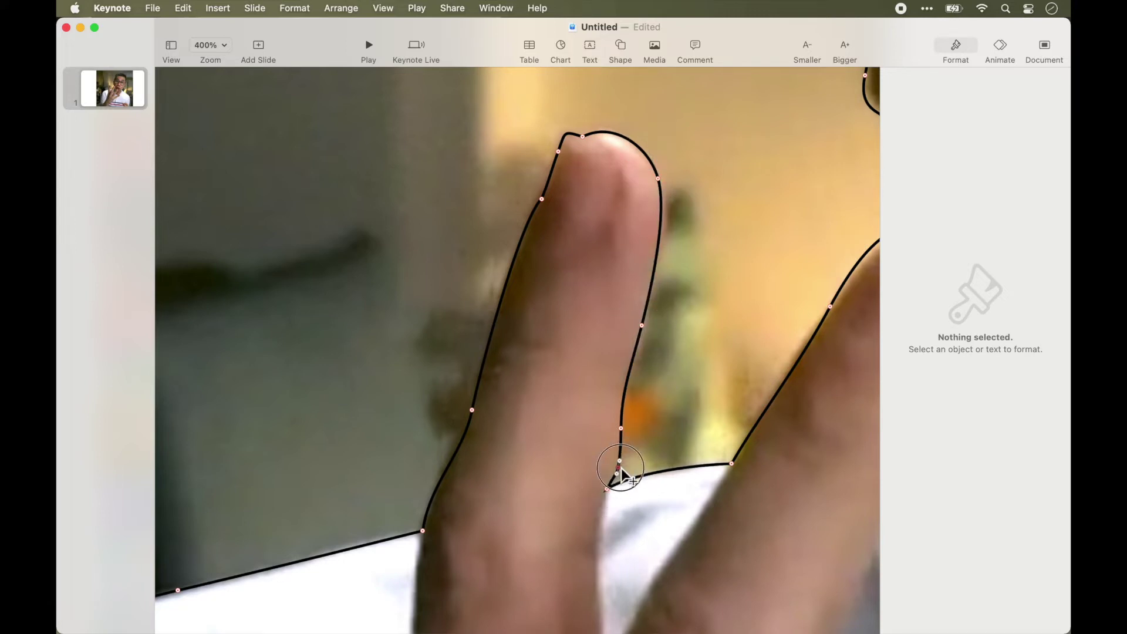
pyautogui.click(622, 428)
pyautogui.moveTo(622, 430); pyautogui.dragTo(630, 384)
pyautogui.click(627, 382)
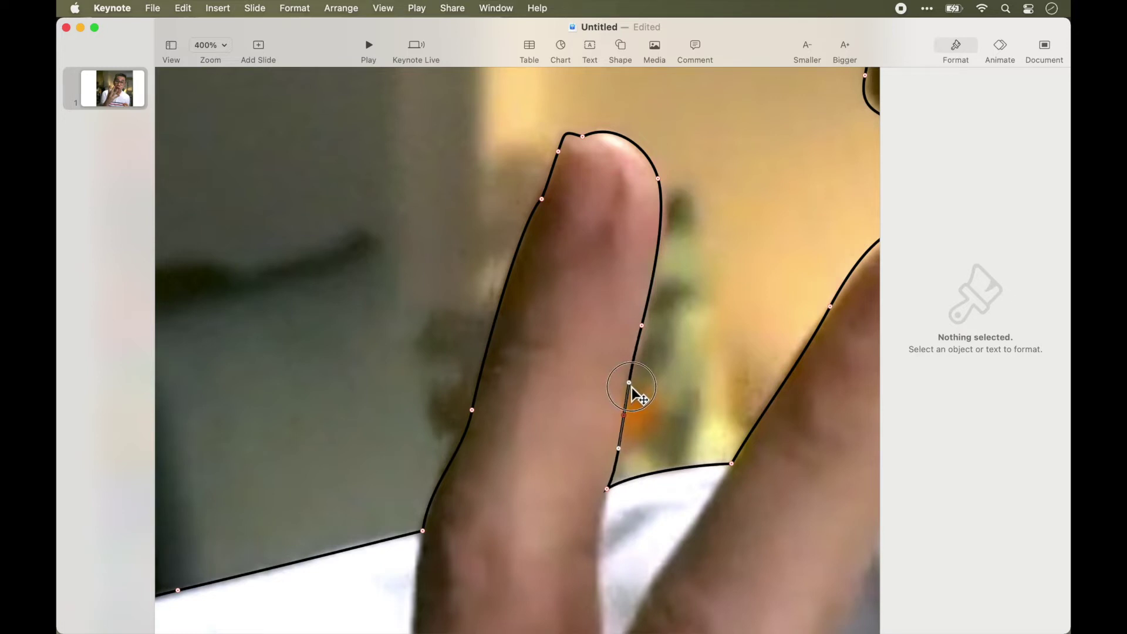
pyautogui.click(608, 489)
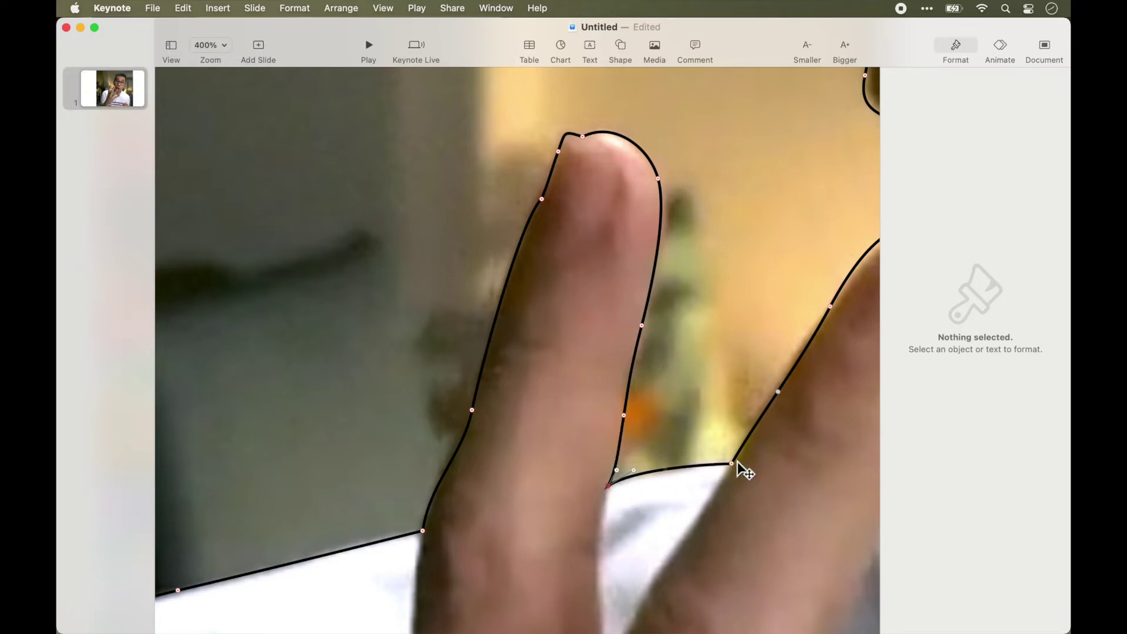
# Adjust the outline points along the second finger and up the side of the face.
pyautogui.hscroll(10, 665, 344)
pyautogui.click(599, 230)
pyautogui.moveTo(599, 230); pyautogui.dragTo(602, 228)
pyautogui.click(593, 134)
pyautogui.scroll(10, 593, 135)
pyautogui.click(539, 371)
pyautogui.scroll(20, 566, 253)
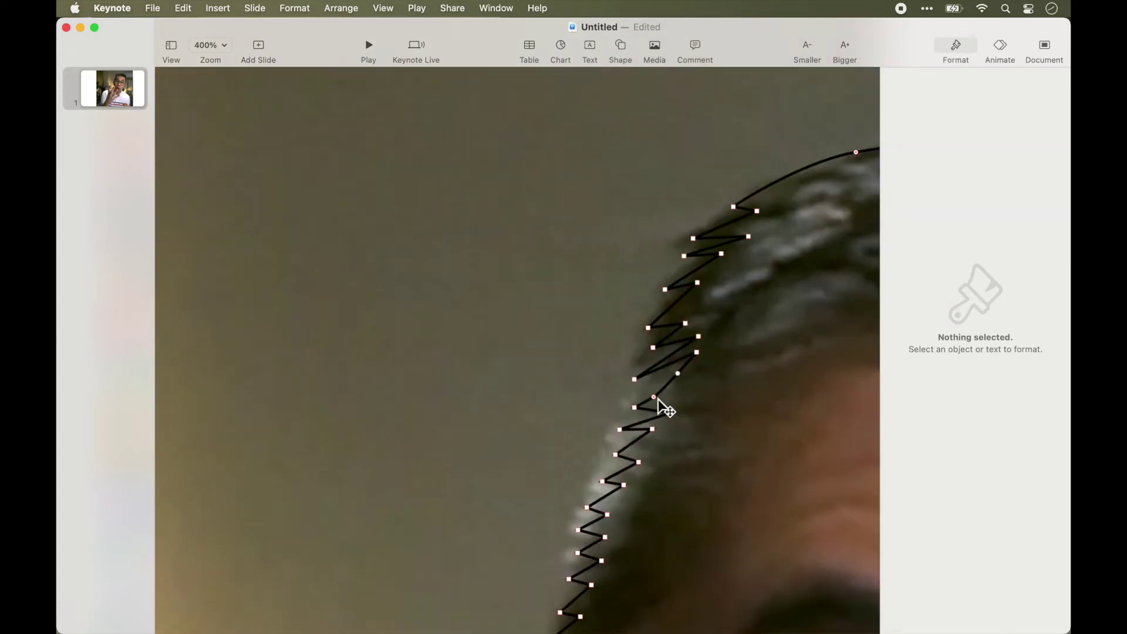
# Adjust the outline points and curves across the top of the man's hair to follow the hairline against the background.
pyautogui.hscroll(7, 700, 342)
pyautogui.moveTo(653, 234); pyautogui.dragTo(667, 239)
pyautogui.moveTo(529, 289); pyautogui.dragTo(504, 298)
pyautogui.moveTo(667, 239); pyautogui.dragTo(674, 233)
pyautogui.hscroll(10, 674, 234)
pyautogui.click(548, 223)
pyautogui.hscroll(8, 549, 223)
pyautogui.moveTo(480, 262); pyautogui.dragTo(466, 255)
pyautogui.click(300, 208)
pyautogui.moveTo(357, 221); pyautogui.dragTo(357, 214)
# Move the zigzag outline points along the upper hair on the photo's right side to fit the hair edge.
pyautogui.scroll(-3, 579, 340)
pyautogui.hscroll(-4, 579, 339)
pyautogui.moveTo(737, 331); pyautogui.dragTo(742, 355)
pyautogui.moveTo(711, 243); pyautogui.dragTo(709, 253)
pyautogui.moveTo(788, 427); pyautogui.dragTo(782, 433)
pyautogui.moveTo(775, 303); pyautogui.dragTo(755, 287)
# Tighten the outline down the side hair on the photo's right and delete one surplus point.
pyautogui.scroll(-8, 795, 494)
pyautogui.hscroll(1, 795, 494)
pyautogui.moveTo(776, 234)
pyautogui.mouseDown()
pyautogui.moveTo(795, 193)
pyautogui.moveTo(789, 223)
pyautogui.mouseUp()
pyautogui.moveTo(776, 410); pyautogui.dragTo(773, 394)
pyautogui.moveTo(775, 468); pyautogui.dragTo(777, 431)
pyautogui.click(789, 481)
pyautogui.press('Delete')
pyautogui.moveTo(804, 494); pyautogui.dragTo(789, 468)
# Reshape the outline around the sideburn and the notch between the glasses' hinge and the ear.
pyautogui.scroll(-7, 786, 503)
pyautogui.hscroll(1, 786, 503)
pyautogui.moveTo(784, 517); pyautogui.dragTo(744, 483)
pyautogui.moveTo(732, 530); pyautogui.dragTo(733, 509)
pyautogui.moveTo(724, 558); pyautogui.dragTo(734, 514)
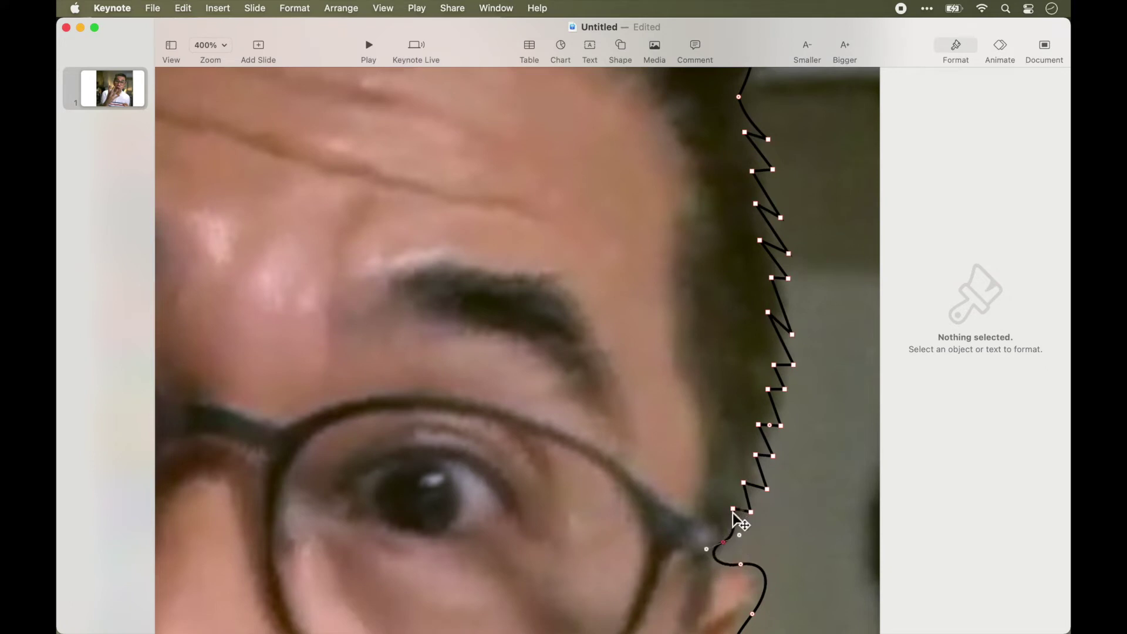
pyautogui.moveTo(720, 557); pyautogui.dragTo(720, 560)
# Fit the outline points and curves around the outer edge of the ear down to the lobe.
pyautogui.scroll(-7, 721, 560)
pyautogui.hscroll(1, 721, 560)
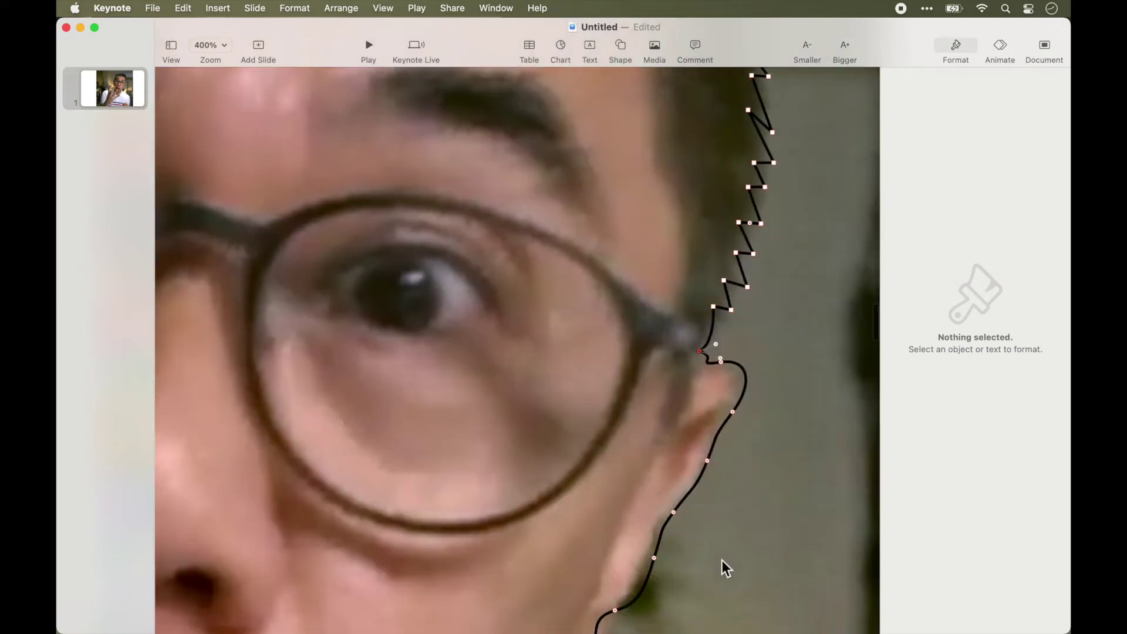
pyautogui.moveTo(733, 412); pyautogui.dragTo(696, 481)
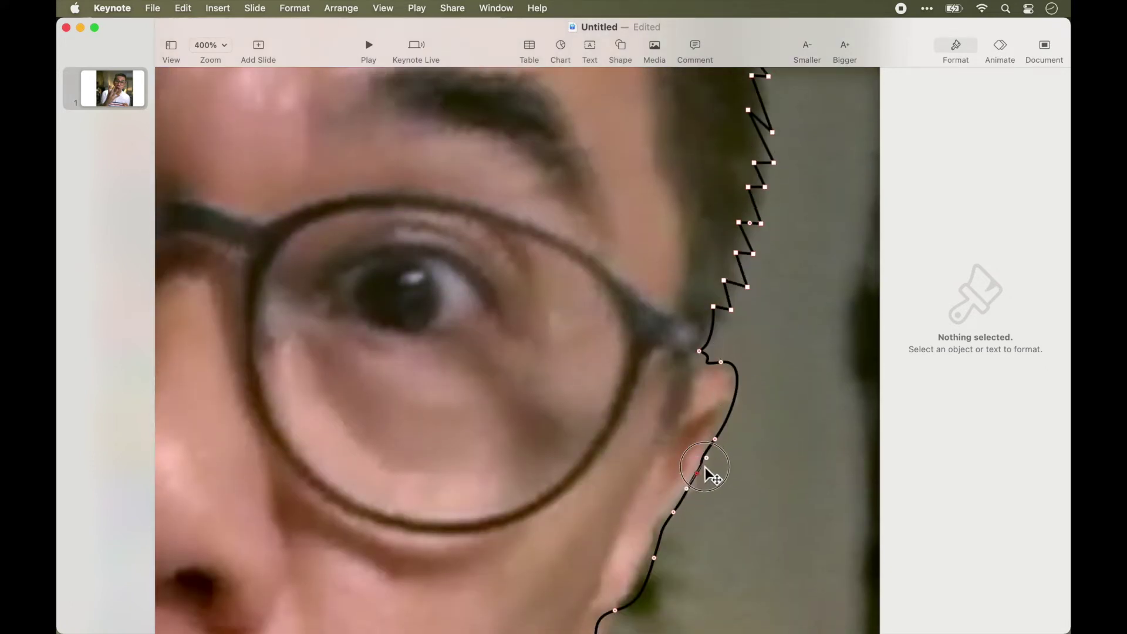
pyautogui.scroll(-3, 656, 561)
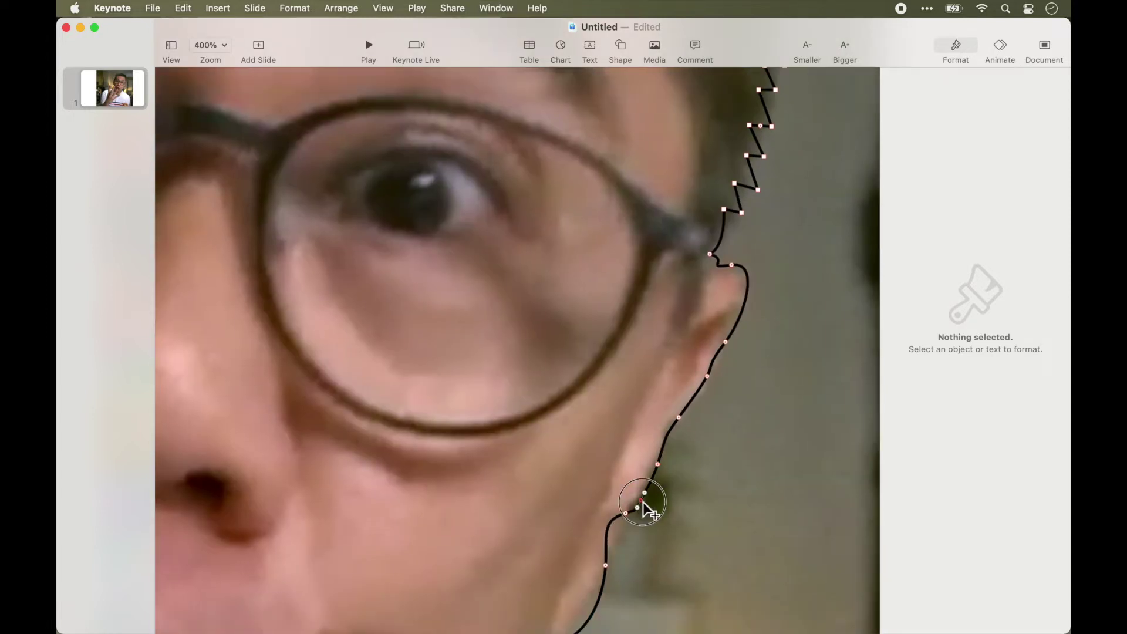
pyautogui.scroll(-4, 623, 481)
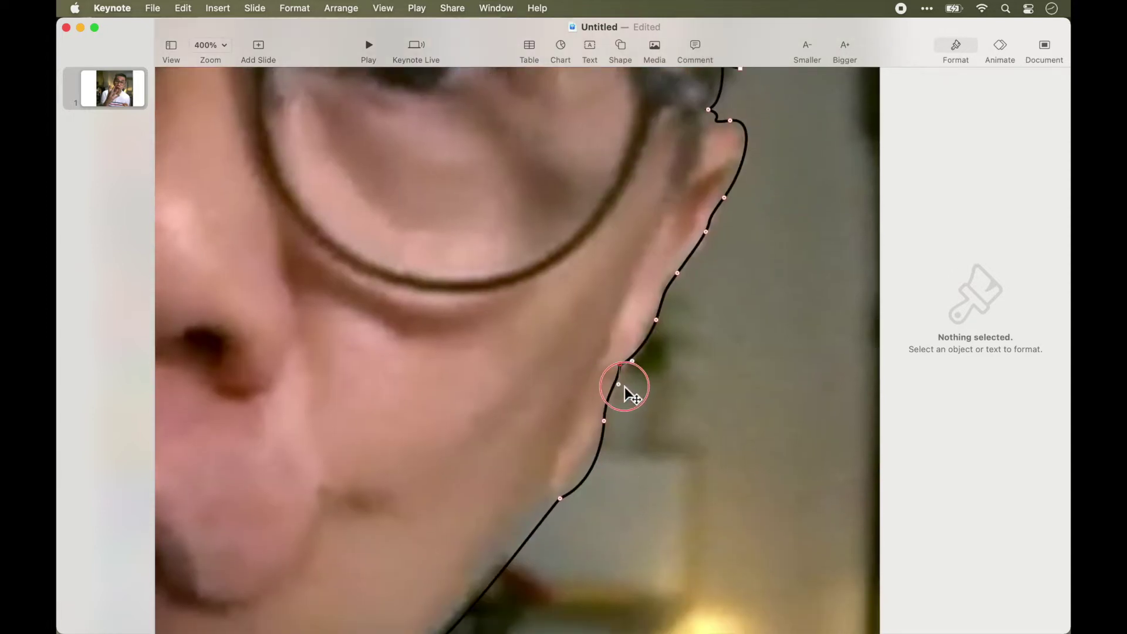
# Adjust the outline points along the jaw from below the ear to where it meets the shirt collar.
pyautogui.moveTo(561, 499); pyautogui.dragTo(541, 497)
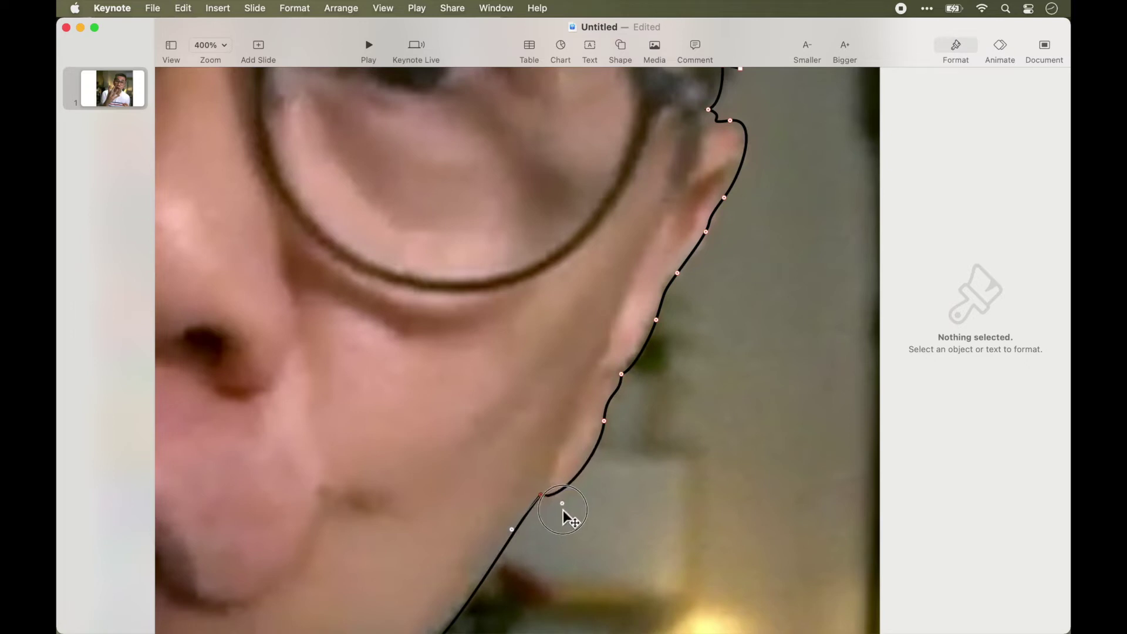
pyautogui.scroll(-6, 543, 499)
pyautogui.moveTo(487, 390); pyautogui.dragTo(486, 391)
pyautogui.moveTo(414, 464)
pyautogui.mouseDown()
pyautogui.moveTo(421, 477)
pyautogui.moveTo(411, 471)
pyautogui.moveTo(426, 453)
pyautogui.mouseUp()
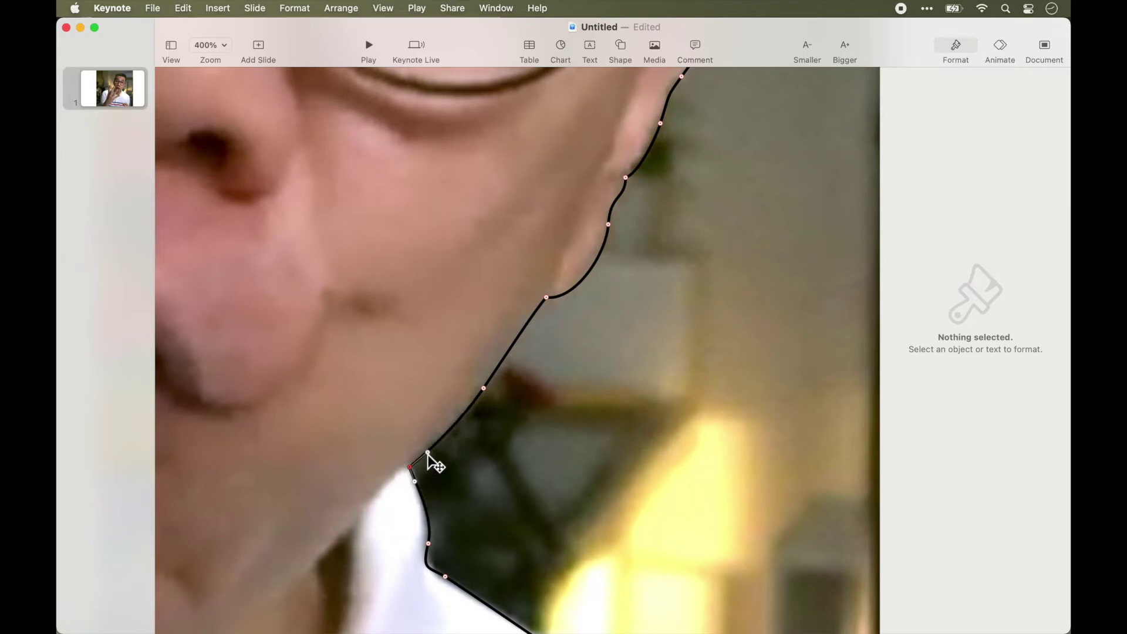
# Refine the outline points along the collar and shoulder on the photo's right side.
pyautogui.scroll(-5, 427, 453)
pyautogui.moveTo(421, 396); pyautogui.dragTo(419, 394)
pyautogui.click(440, 428)
pyautogui.scroll(-10, 456, 442)
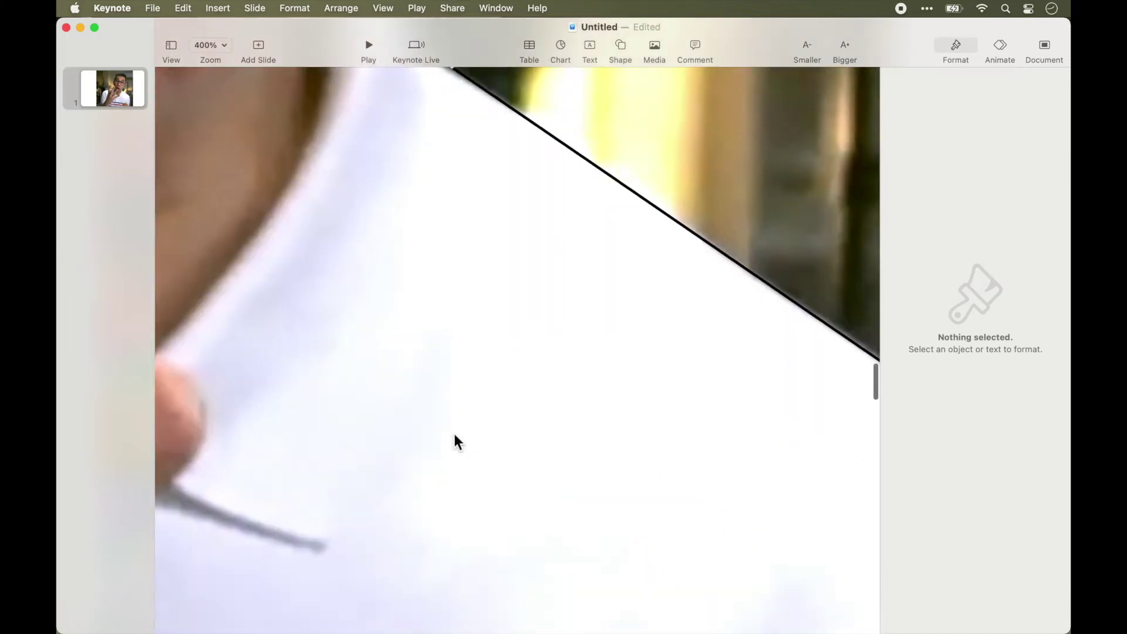
pyautogui.click(621, 227)
# Fit the outline points along the sleeve edge on the photo's right, down to the slide's lower edge.
pyautogui.scroll(-8, 622, 231)
pyautogui.moveTo(619, 364); pyautogui.dragTo(611, 358)
pyautogui.scroll(-6, 611, 358)
pyautogui.moveTo(577, 353); pyautogui.dragTo(566, 326)
pyautogui.moveTo(570, 282); pyautogui.dragTo(573, 283)
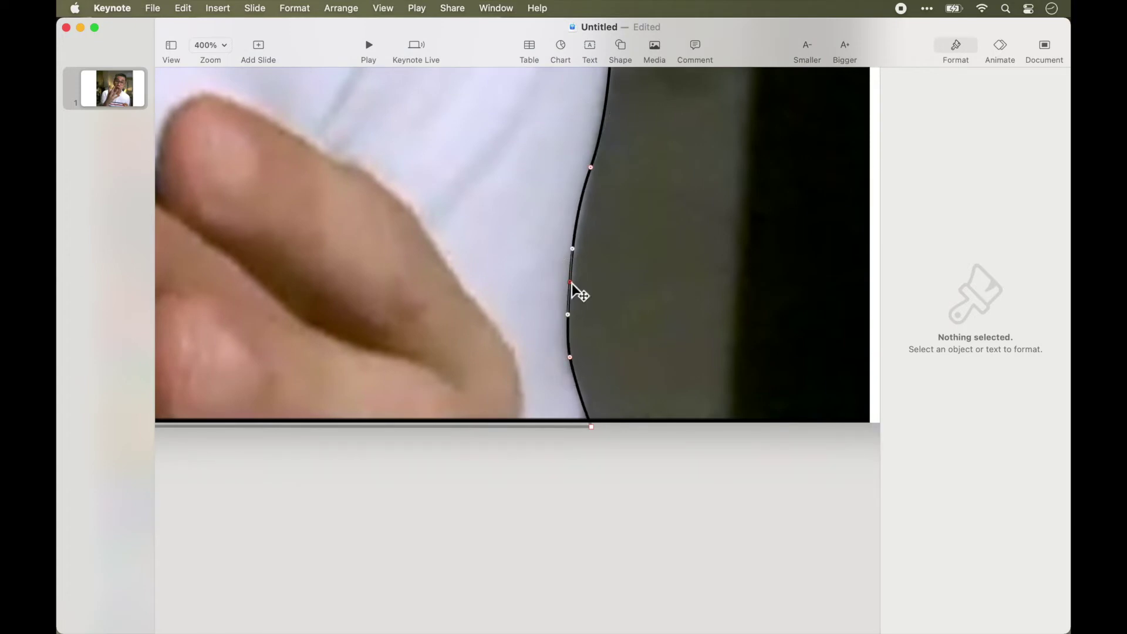
pyautogui.moveTo(594, 169); pyautogui.dragTo(597, 172)
pyautogui.scroll(-3, 586, 352)
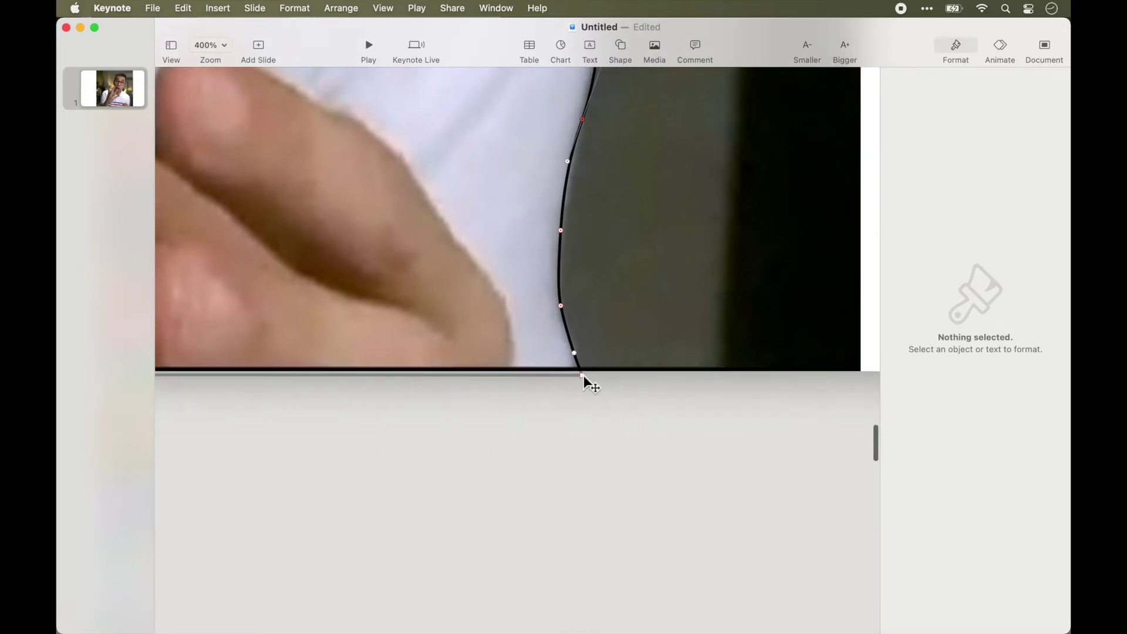
# Follow the outline along the slide's lower edge and refine the points at the sleeve cuff and forearm on the photo's left.
pyautogui.hscroll(-15, 579, 370)
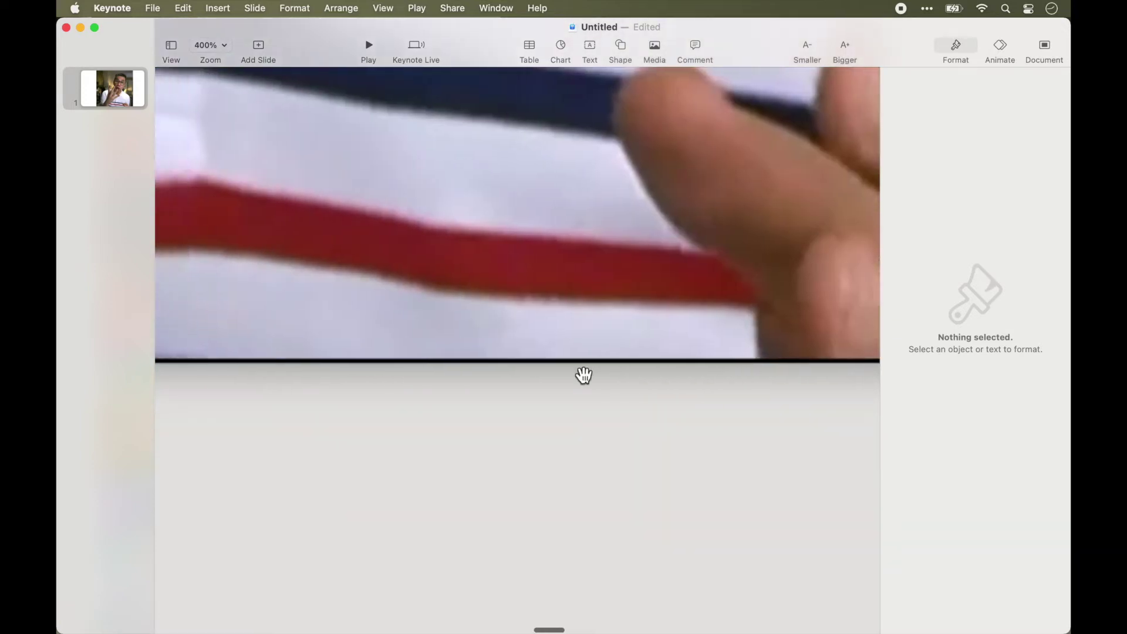
pyautogui.scroll(-3, 579, 370)
pyautogui.hscroll(-10, 579, 370)
pyautogui.click(619, 237)
pyautogui.scroll(15, 621, 235)
pyautogui.scroll(-4, 621, 235)
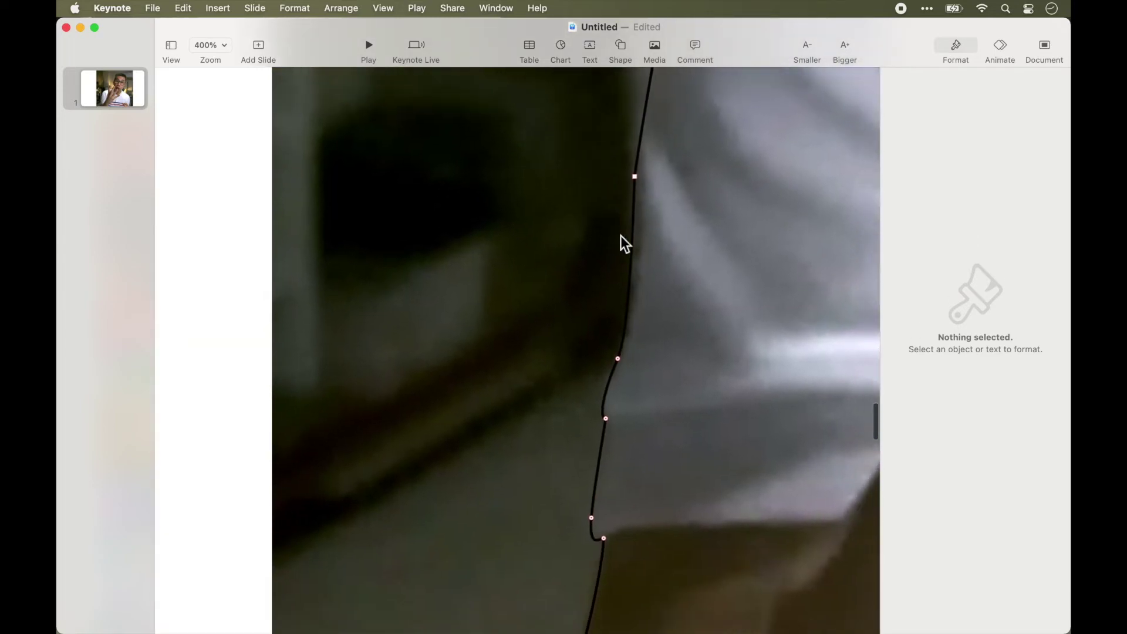
pyautogui.click(593, 517)
pyautogui.moveTo(590, 549); pyautogui.dragTo(594, 540)
pyautogui.scroll(-10, 667, 171)
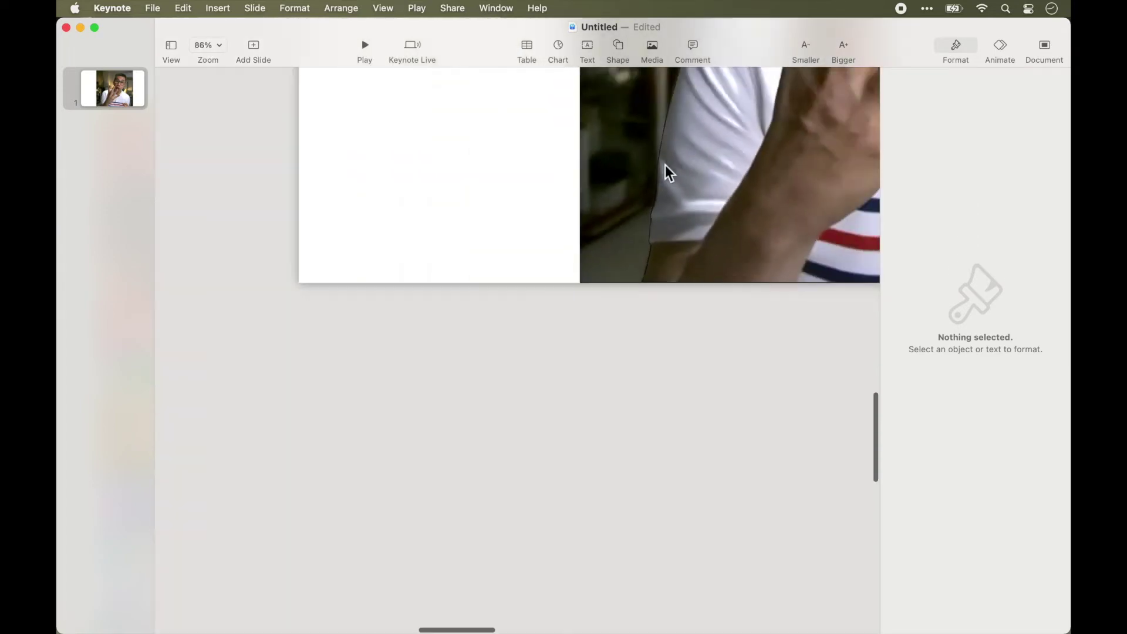
# Select the finished outline shape on the slide and copy it.
pyautogui.scroll(-5, 615, 207)
pyautogui.click(742, 247)
pyautogui.click(611, 206)
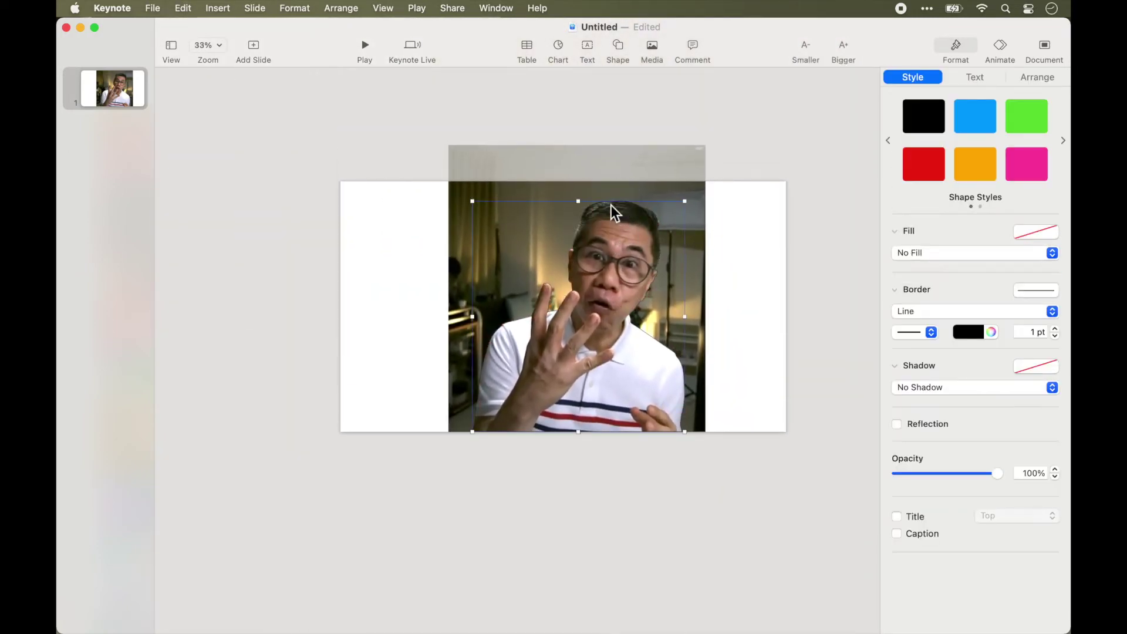
pyautogui.click(226, 8)
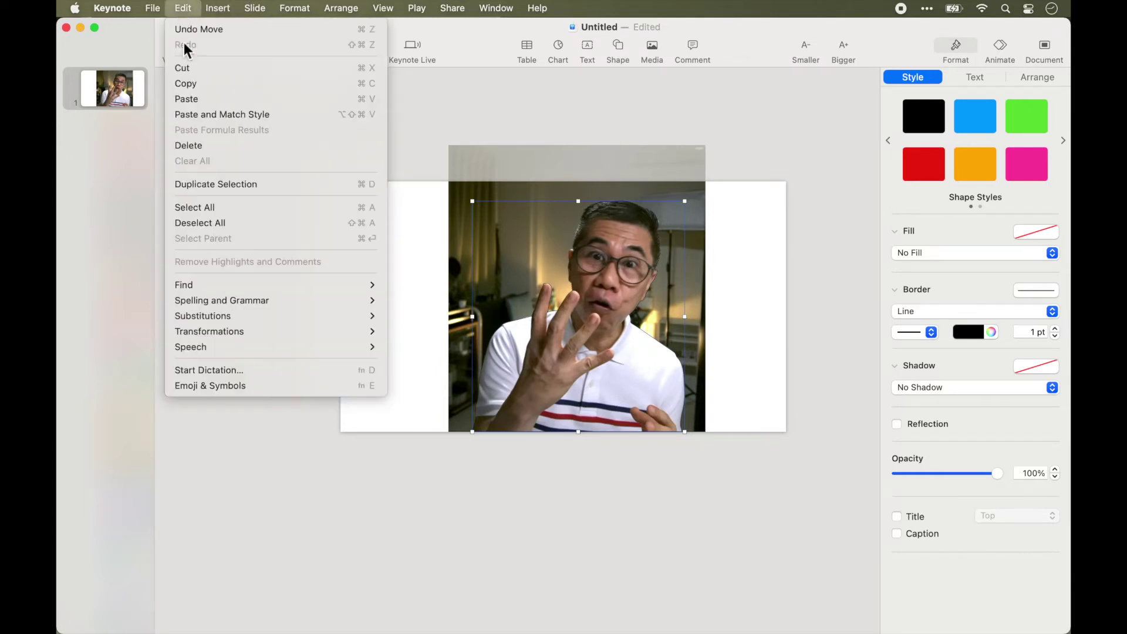
pyautogui.click(196, 88)
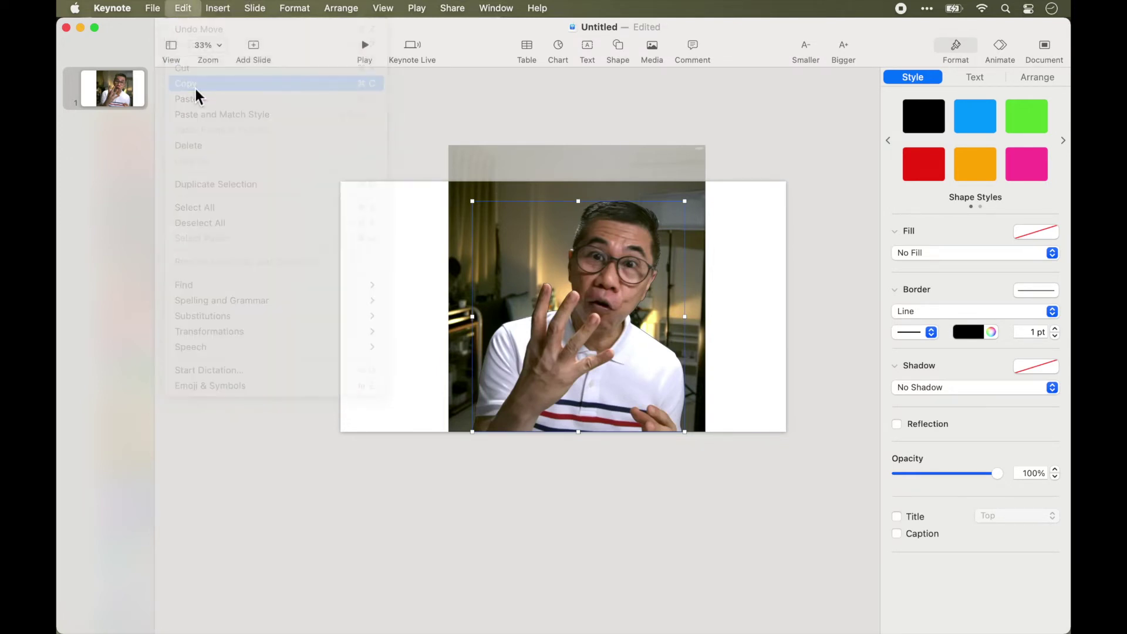
pyautogui.click(219, 91)
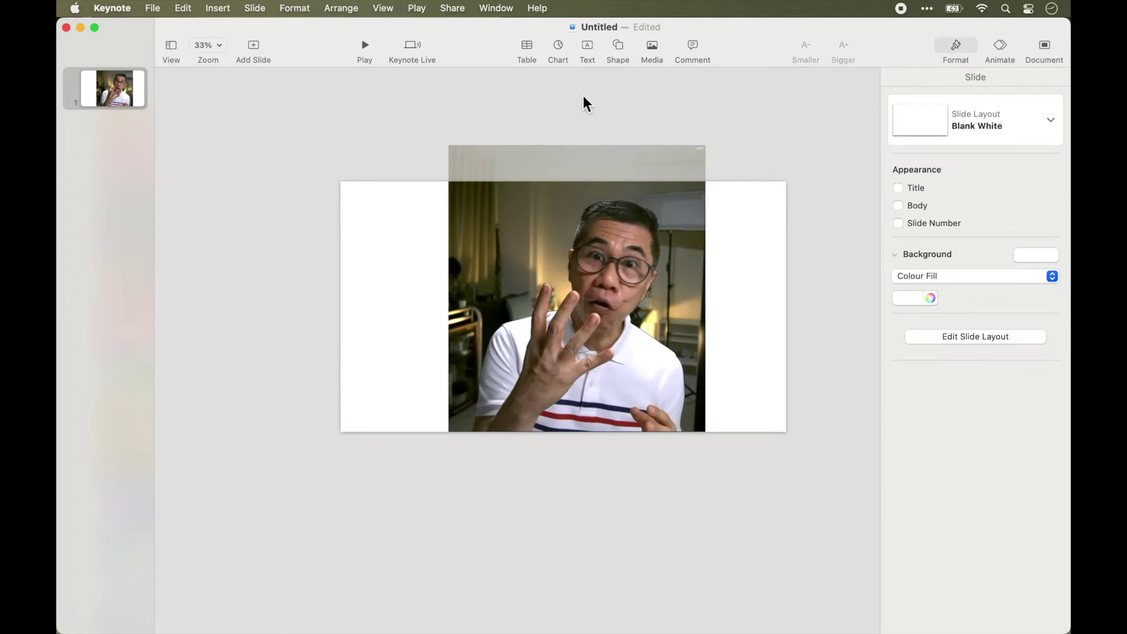
# Select the photo together with the outline shape and mask the image with the selection.
pyautogui.moveTo(583, 96); pyautogui.dragTo(772, 372)
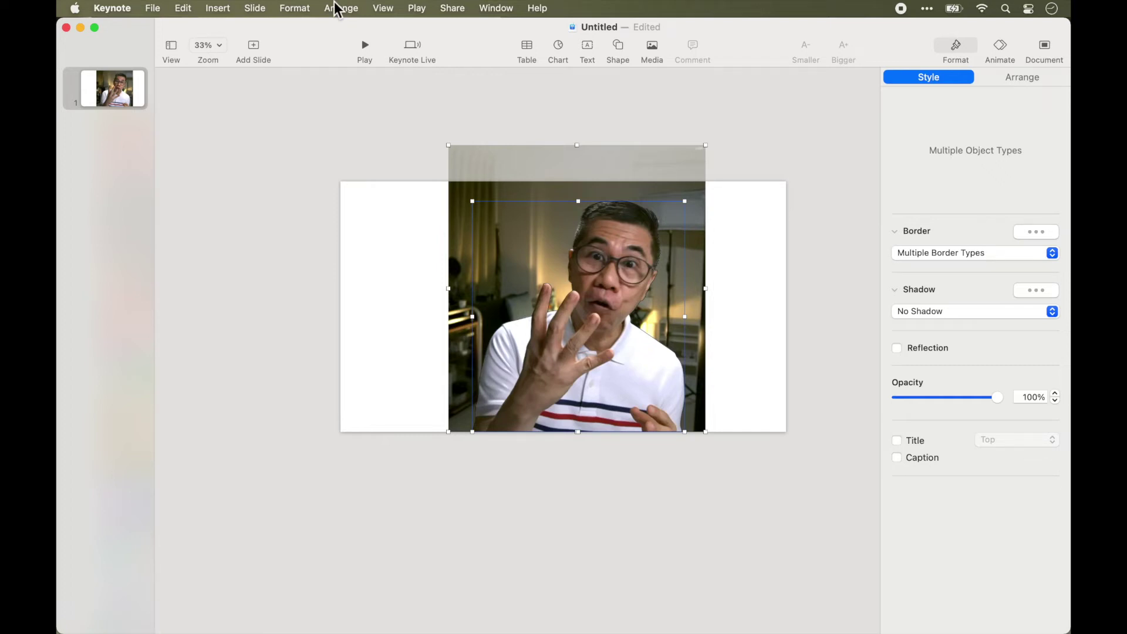
pyautogui.click(307, 8)
pyautogui.moveTo(315, 116)
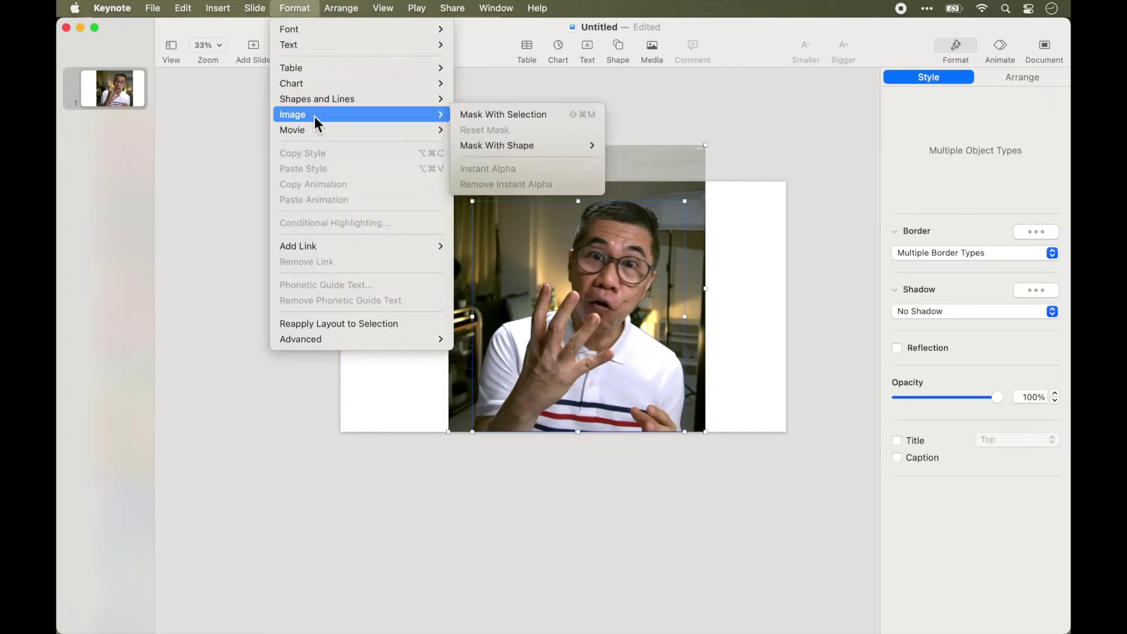
pyautogui.click(509, 114)
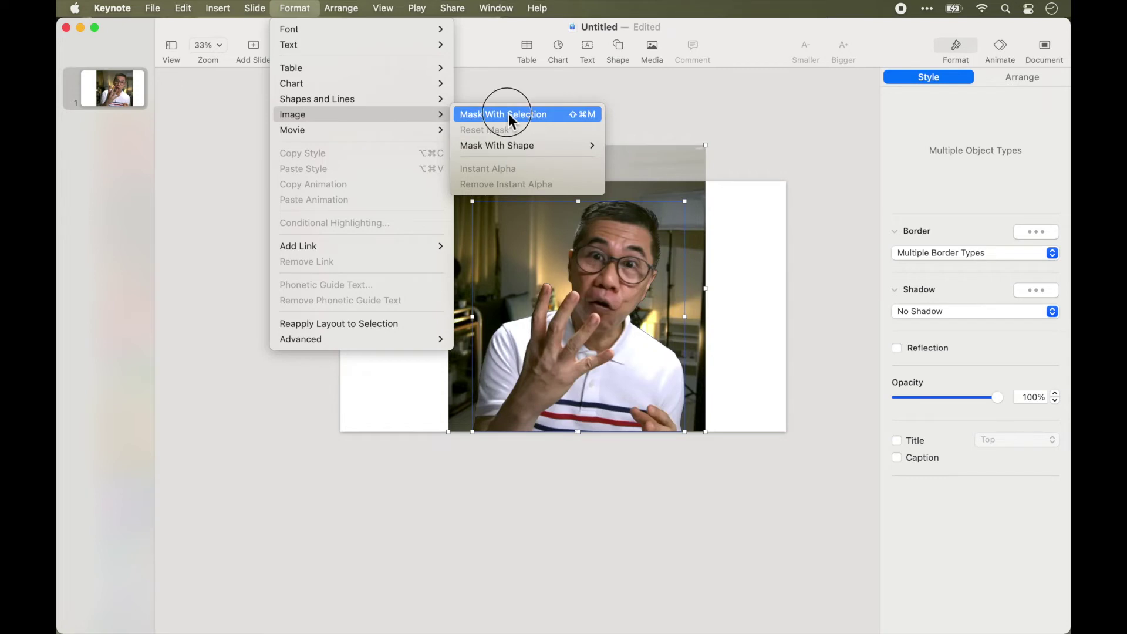
pyautogui.click(508, 114)
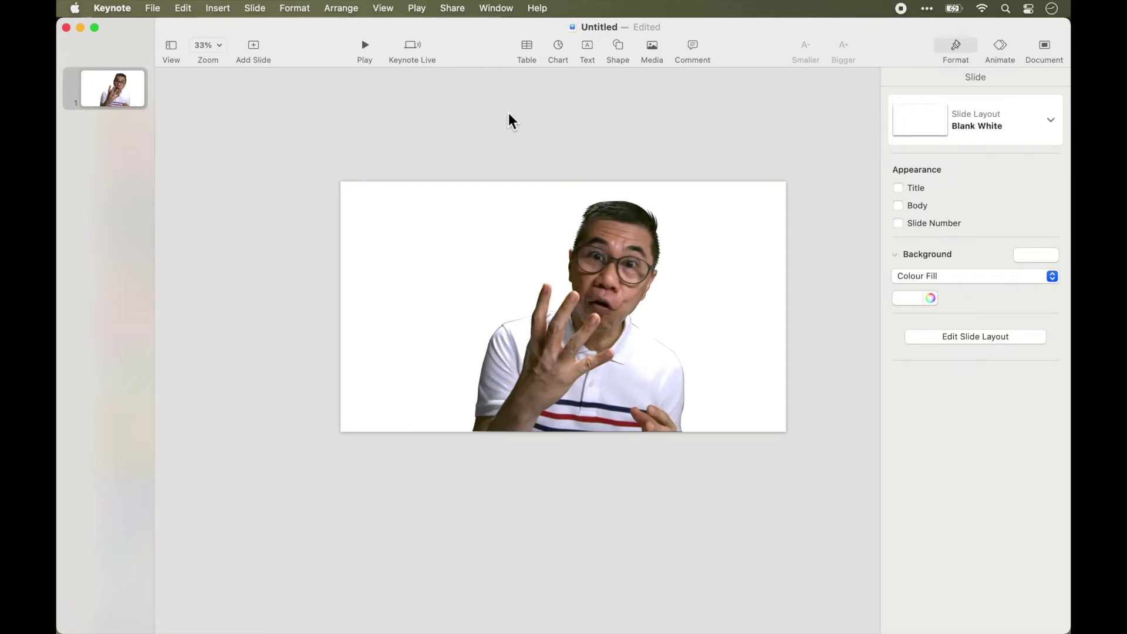
# Paste the copied outline shape onto the slide and change its border colour to red.
pyautogui.click(197, 8)
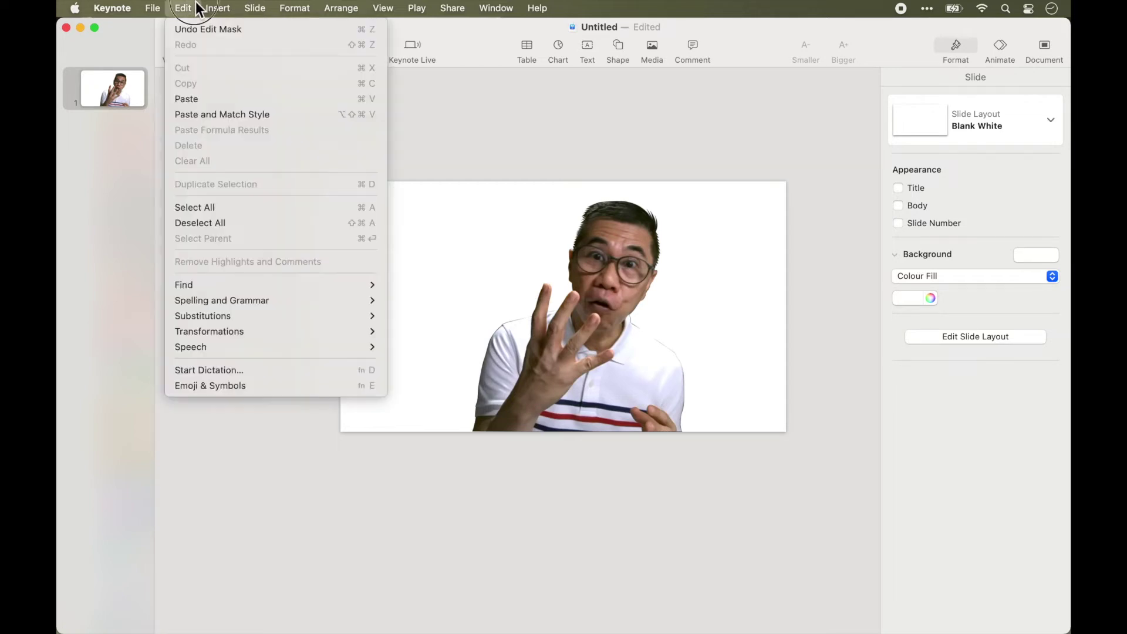
pyautogui.click(204, 100)
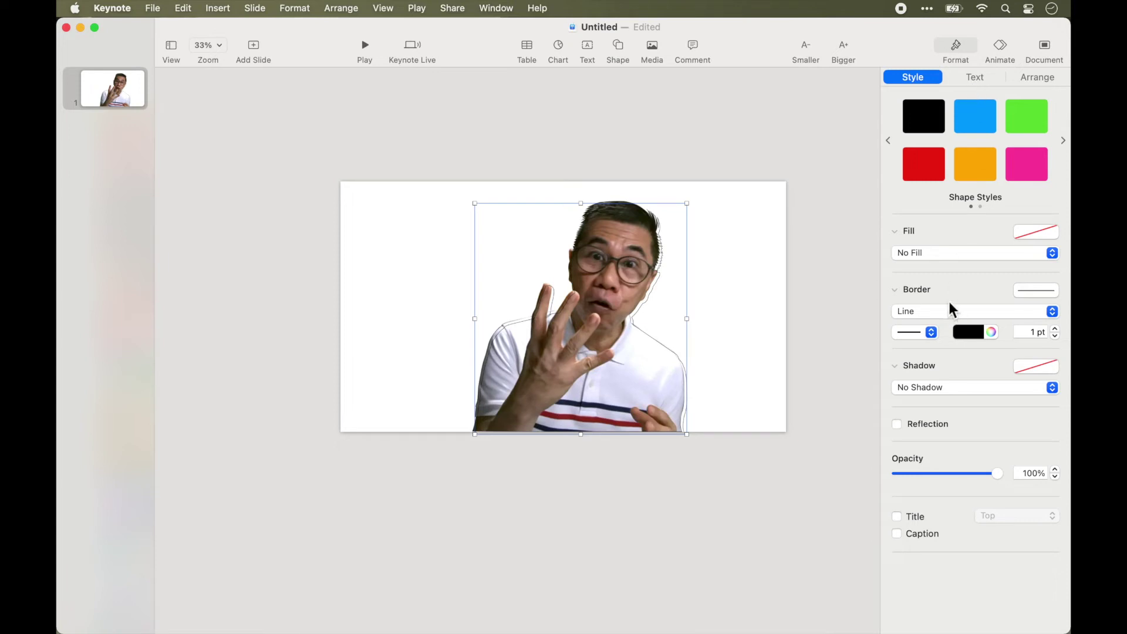
pyautogui.click(930, 317)
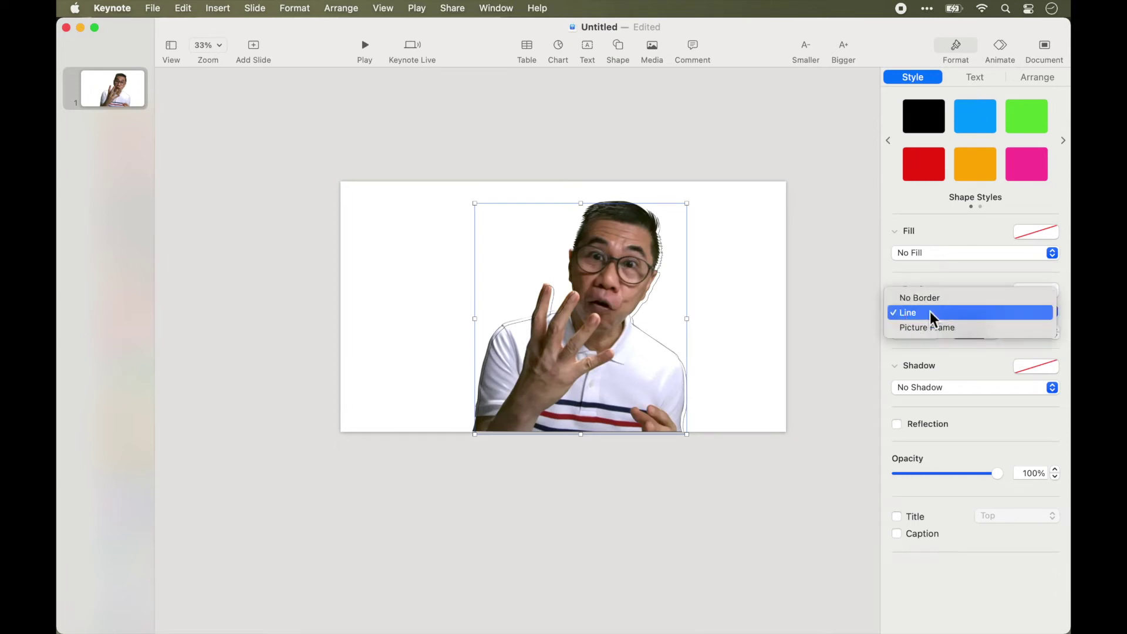
pyautogui.click(936, 281)
pyautogui.click(970, 336)
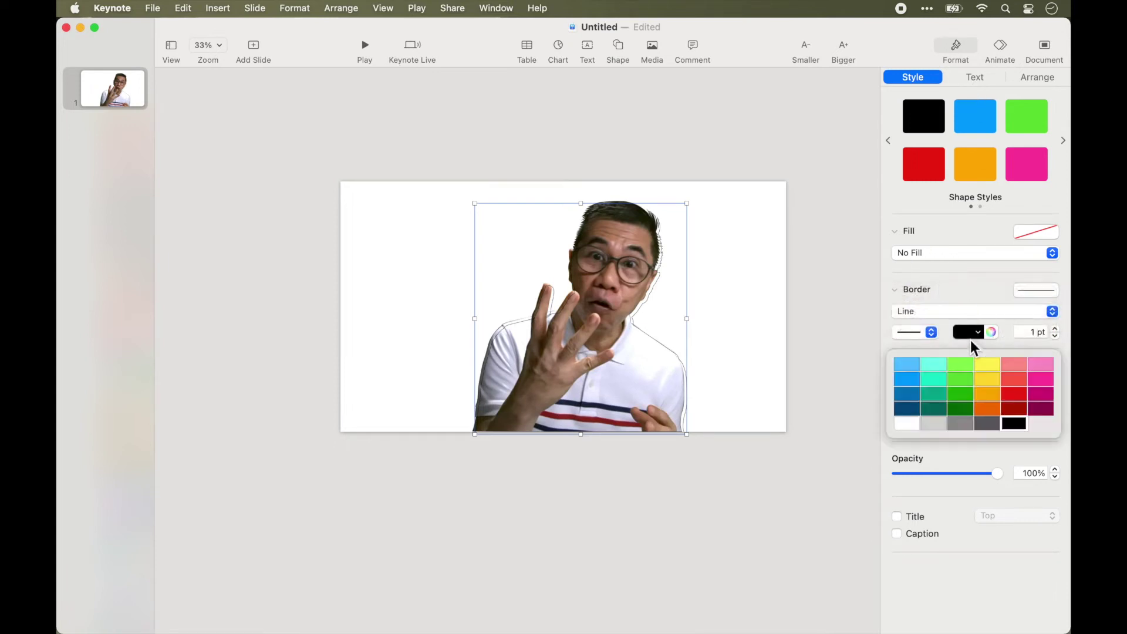
pyautogui.click(1024, 401)
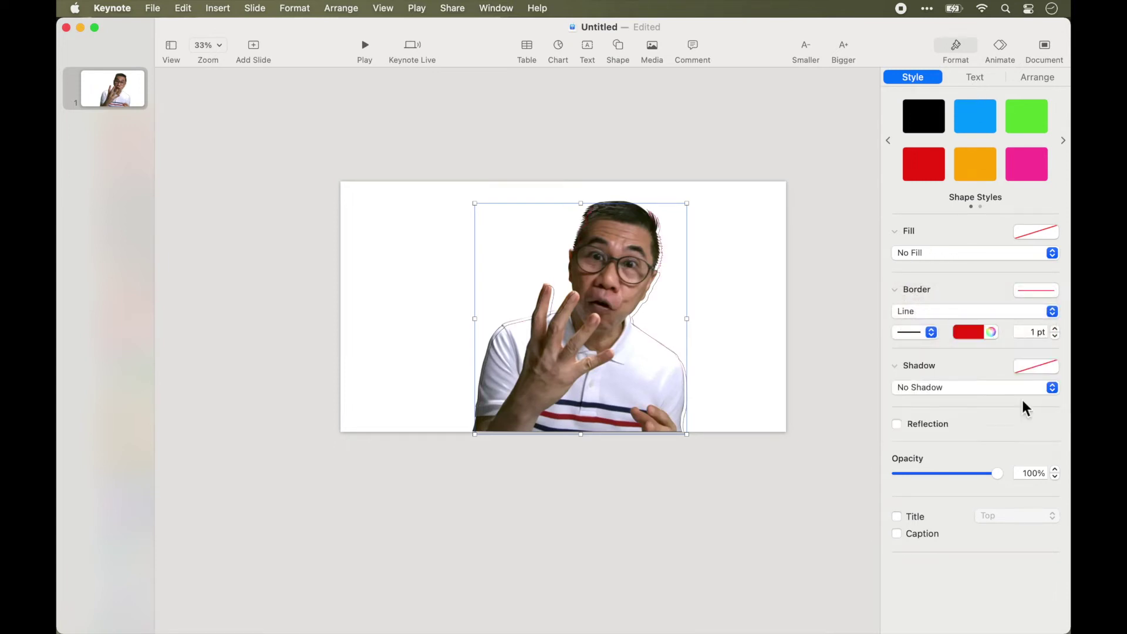
# Increase the outline's border width to 5 pt and move the shape so it lines up with the cut-out man.
pyautogui.click(1055, 329)
pyautogui.click(1055, 329)
pyautogui.click(1055, 329)
pyautogui.click(1055, 329)
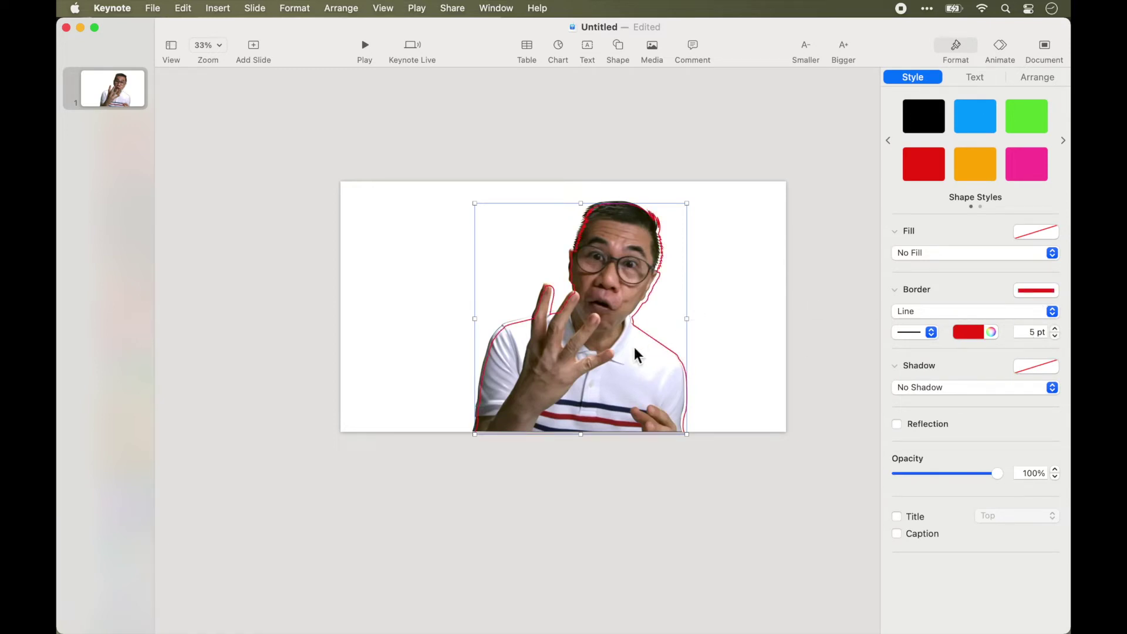
pyautogui.moveTo(658, 343); pyautogui.dragTo(655, 344)
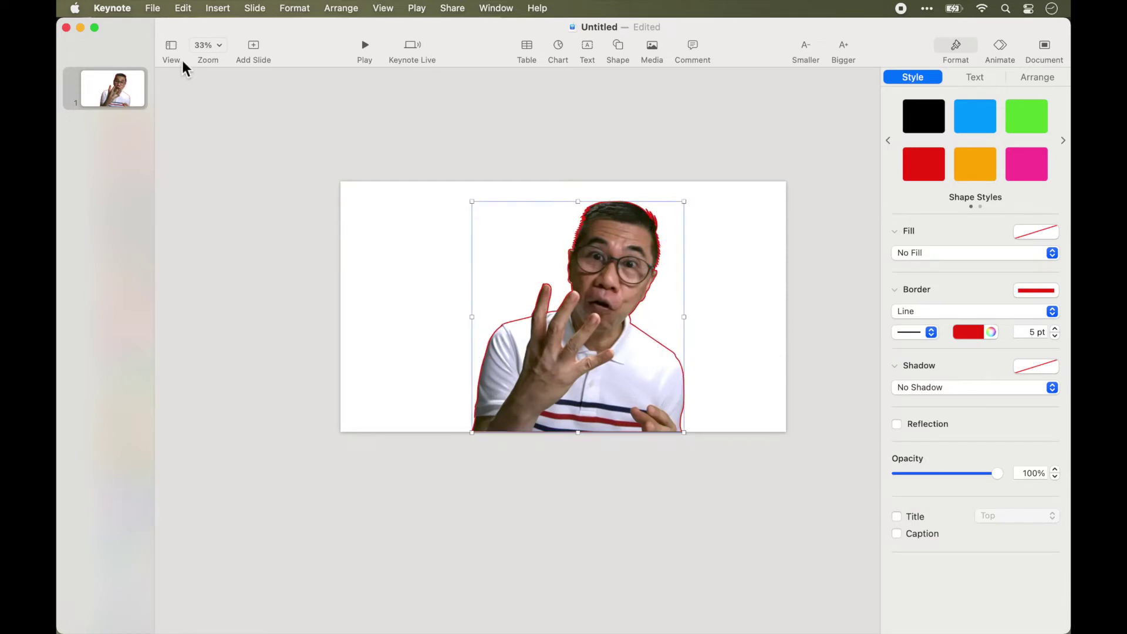
# Show the object list and move the red outline shape below the image in the stacking order.
pyautogui.click(171, 46)
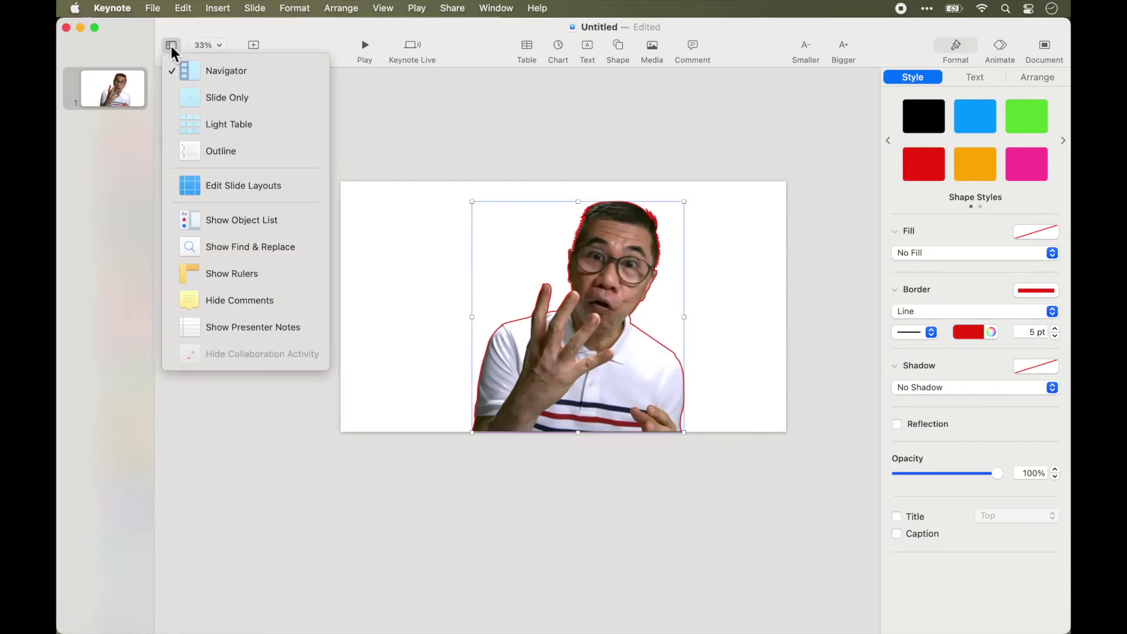
pyautogui.click(194, 220)
pyautogui.moveTo(207, 87); pyautogui.dragTo(206, 120)
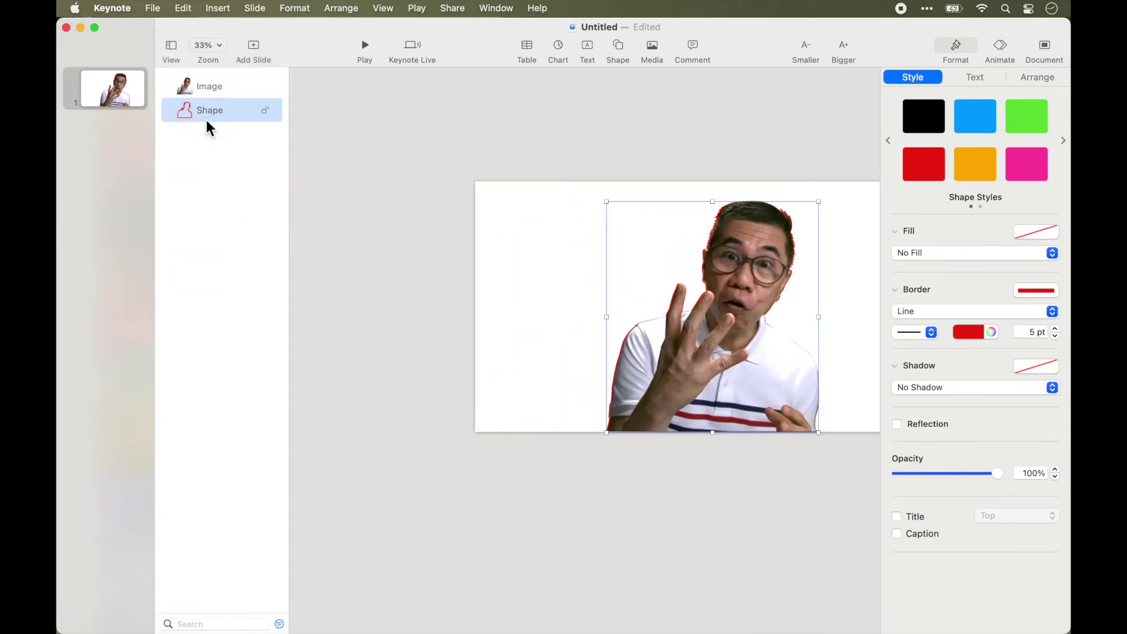
pyautogui.click(453, 108)
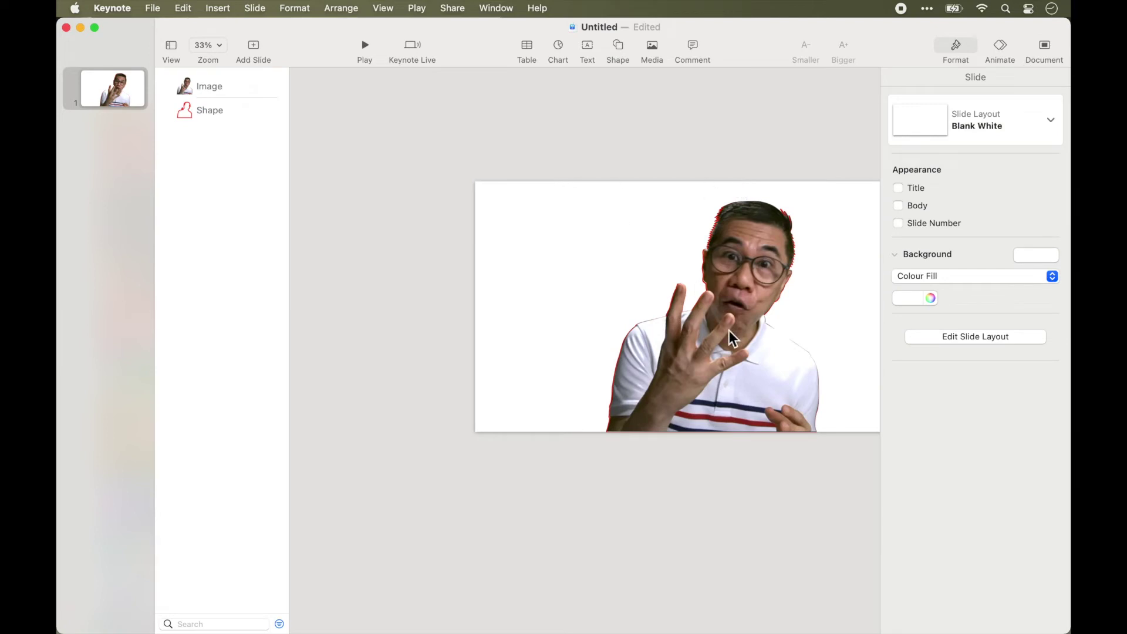
# Select both the cut-out image and the red outline shape and align them by their horizontal centres.
pyautogui.moveTo(729, 330); pyautogui.dragTo(728, 331)
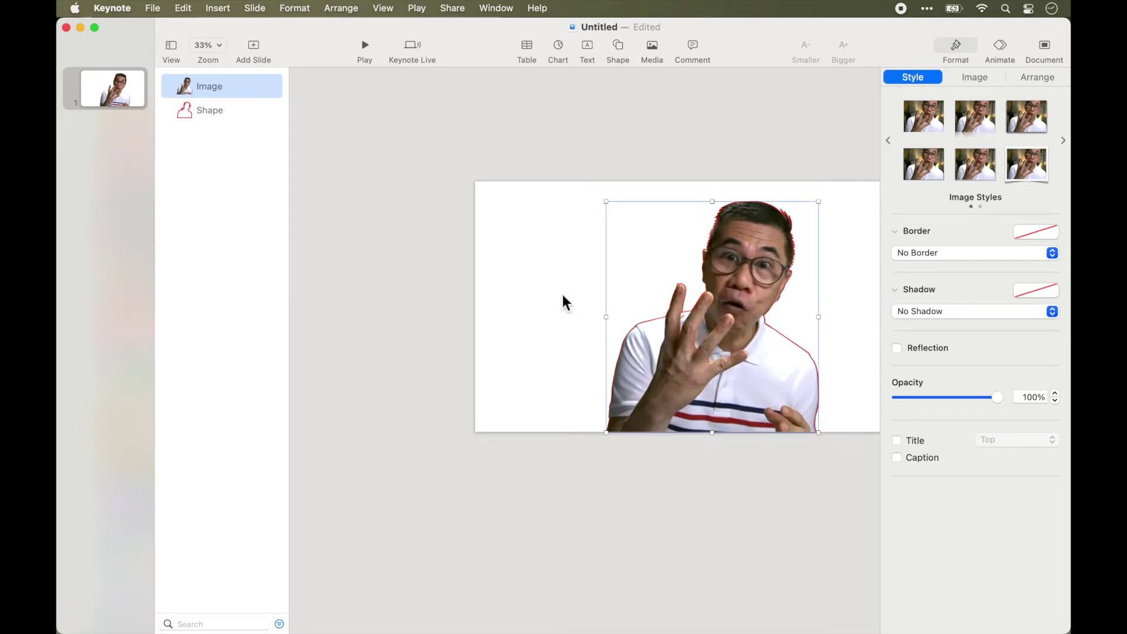
pyautogui.moveTo(558, 159); pyautogui.dragTo(844, 387)
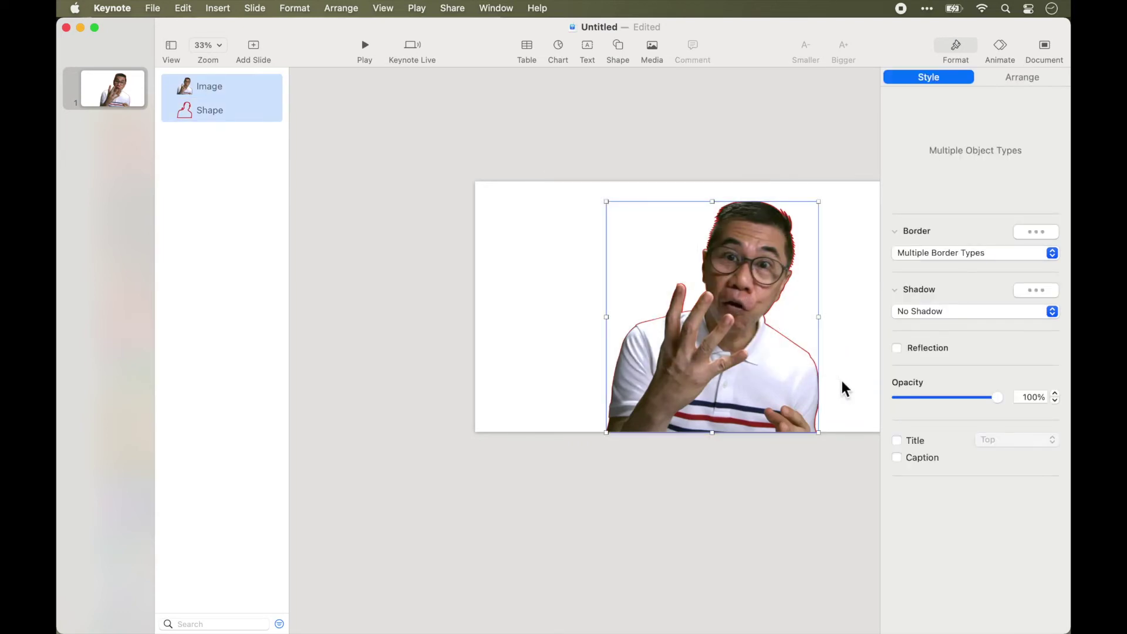
pyautogui.click(1045, 81)
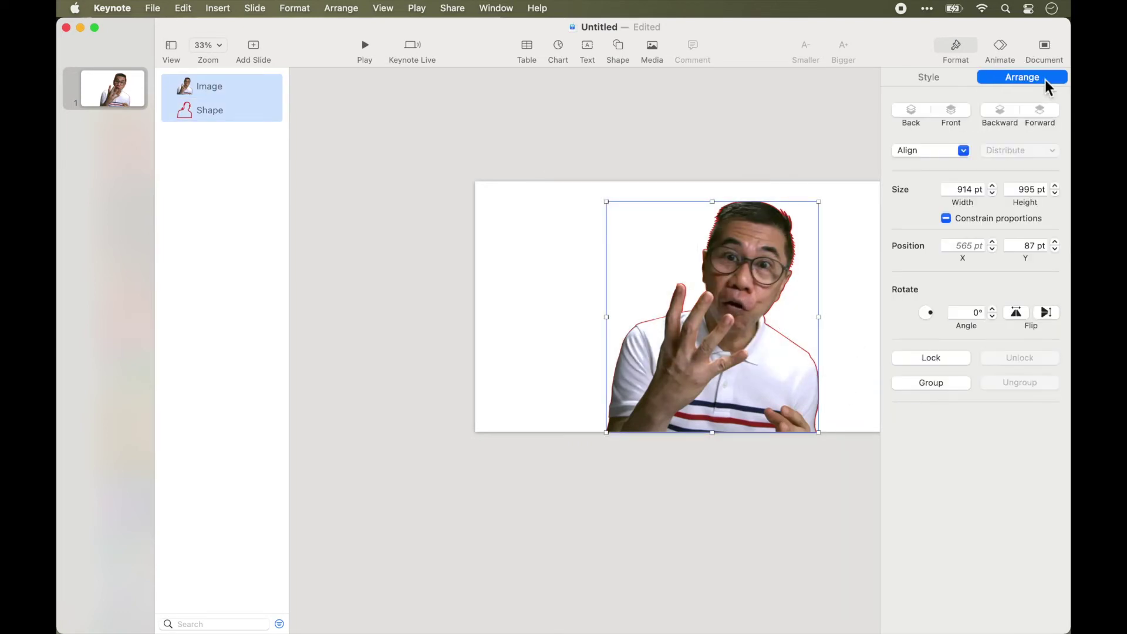
pyautogui.click(964, 151)
pyautogui.click(958, 188)
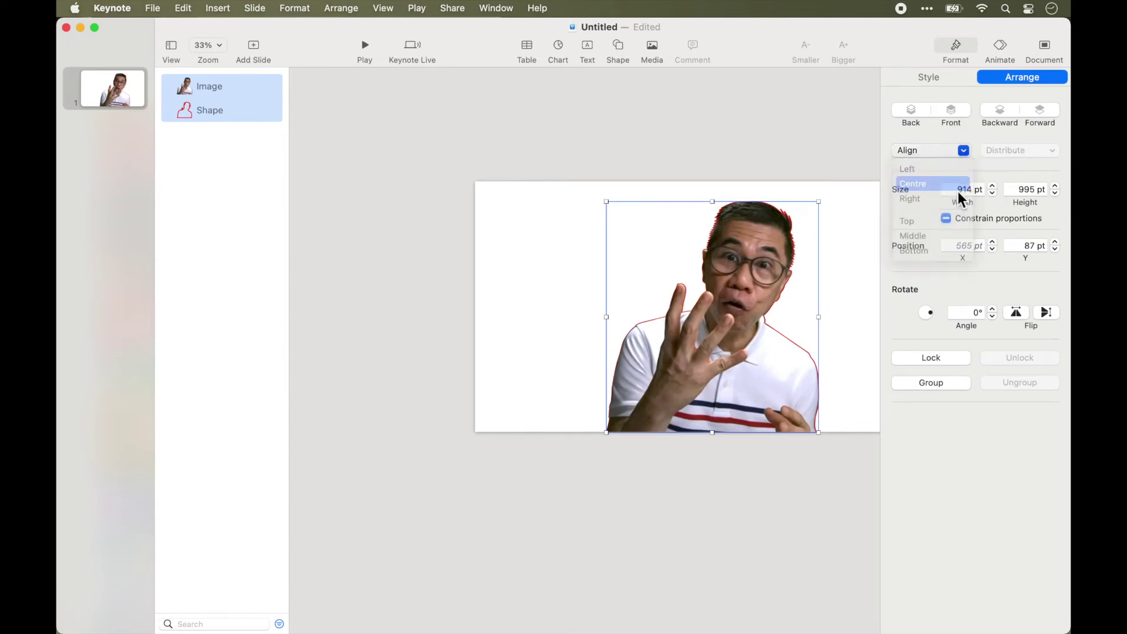
# Align the cut-out image and the red outline shape by their vertical middles and deselect them.
pyautogui.click(952, 155)
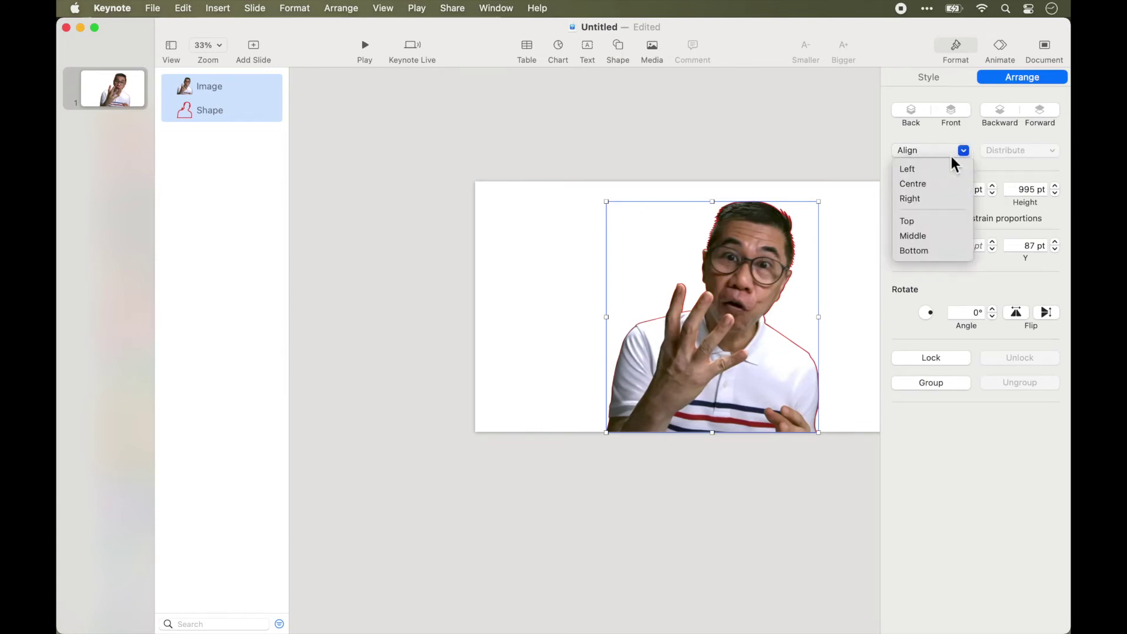
pyautogui.click(954, 237)
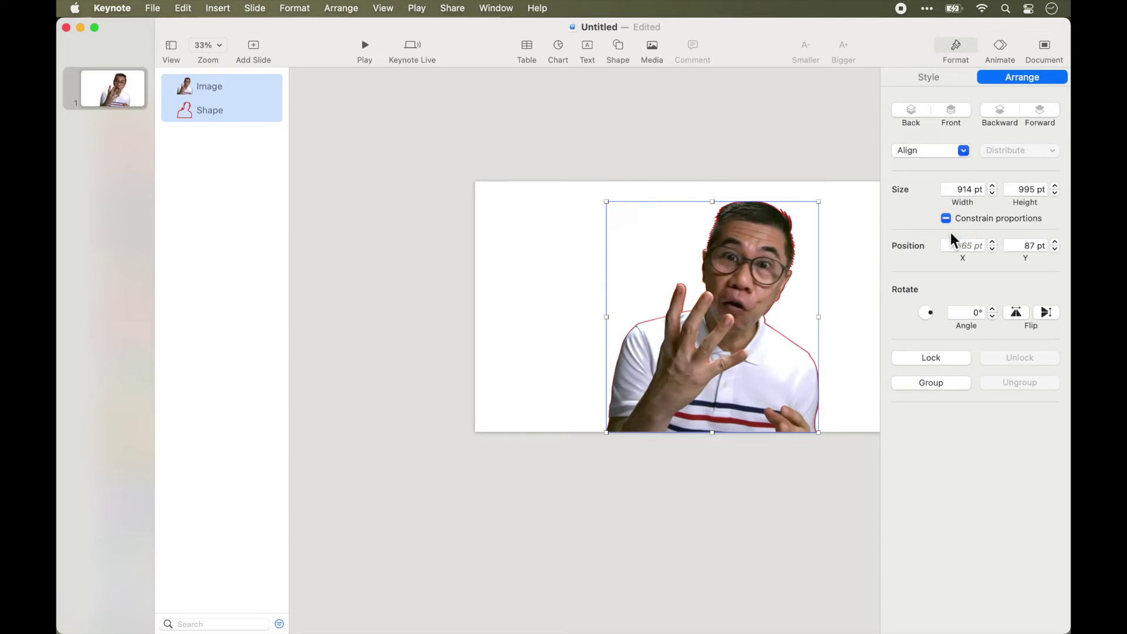
pyautogui.click(823, 165)
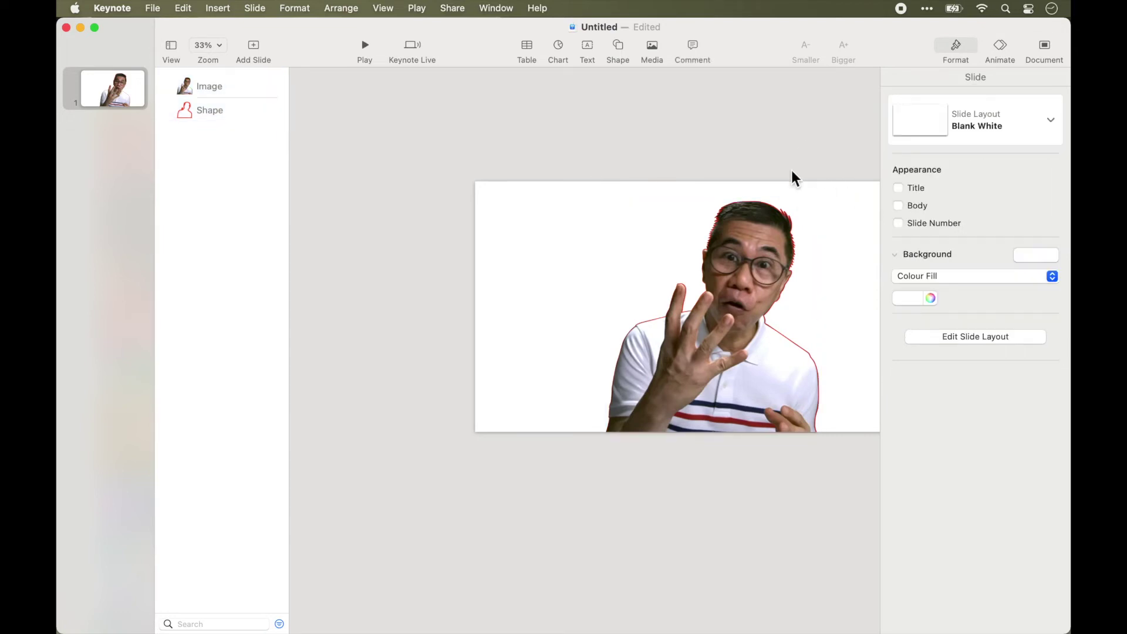
pyautogui.moveTo(710, 175); pyautogui.dragTo(792, 241)
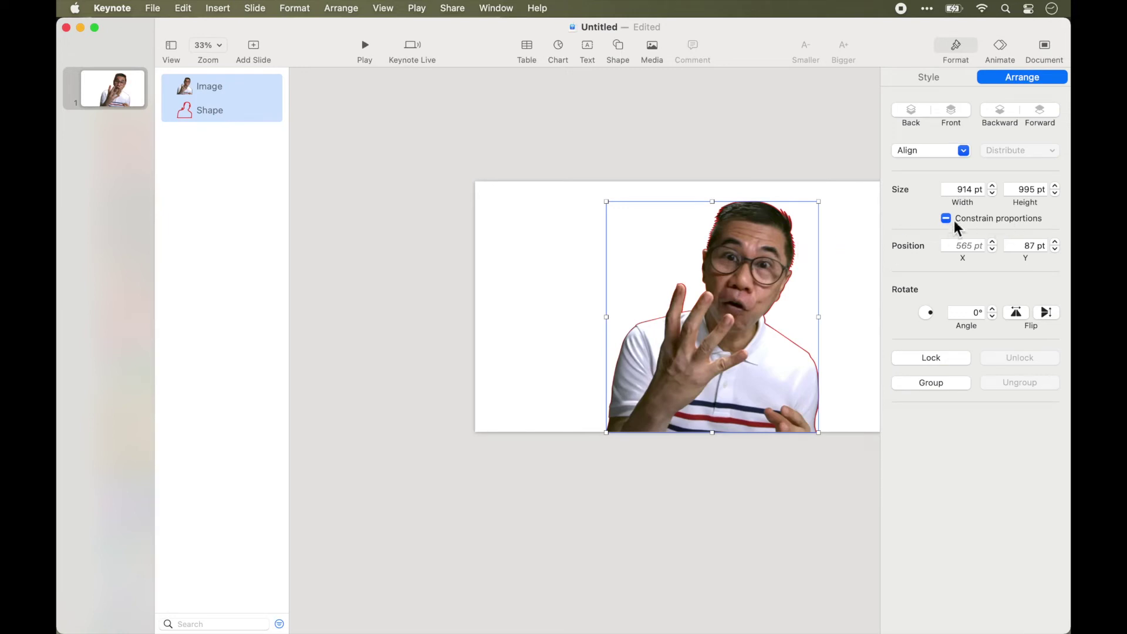
pyautogui.click(788, 161)
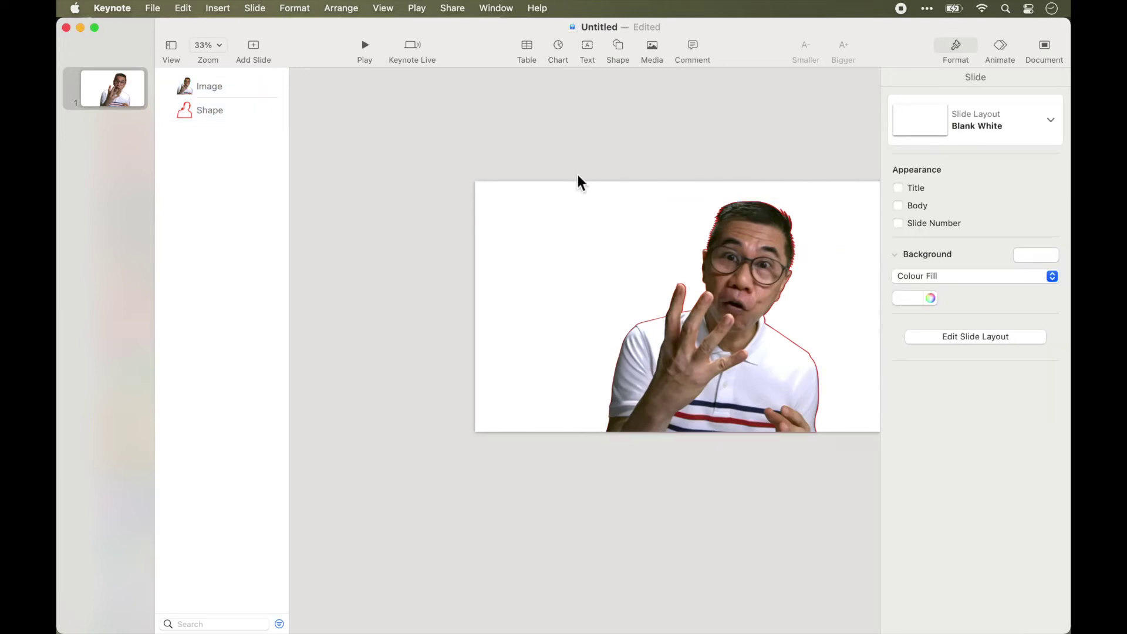
# Change the outline shape's border colour to white and set its border width to 20 pt.
pyautogui.scroll(3, 671, 277)
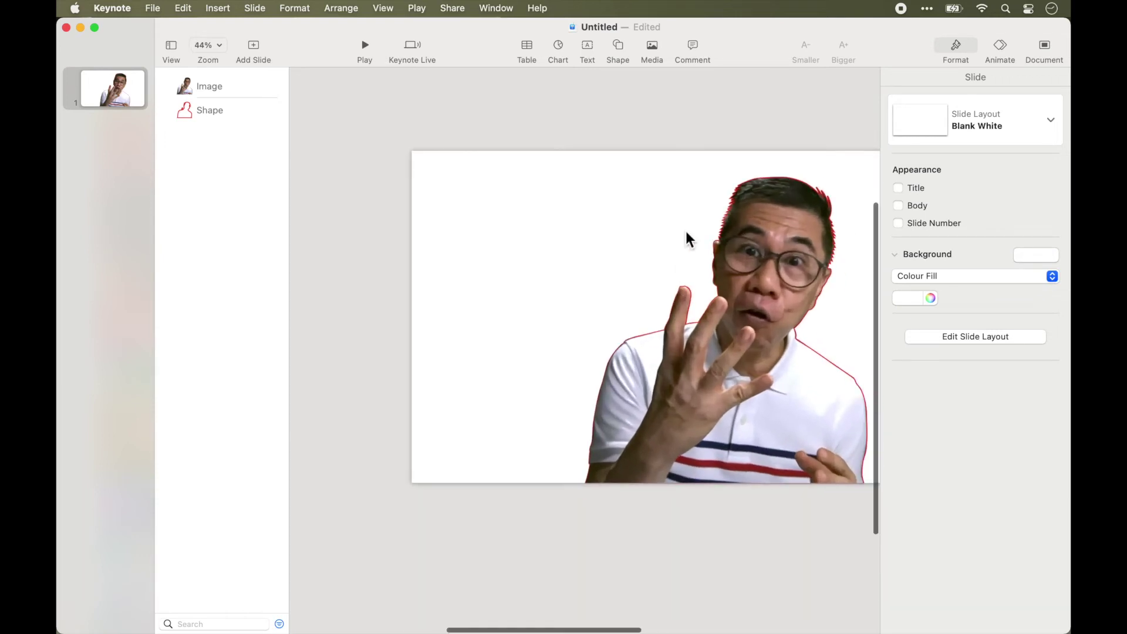
pyautogui.scroll(2, 687, 226)
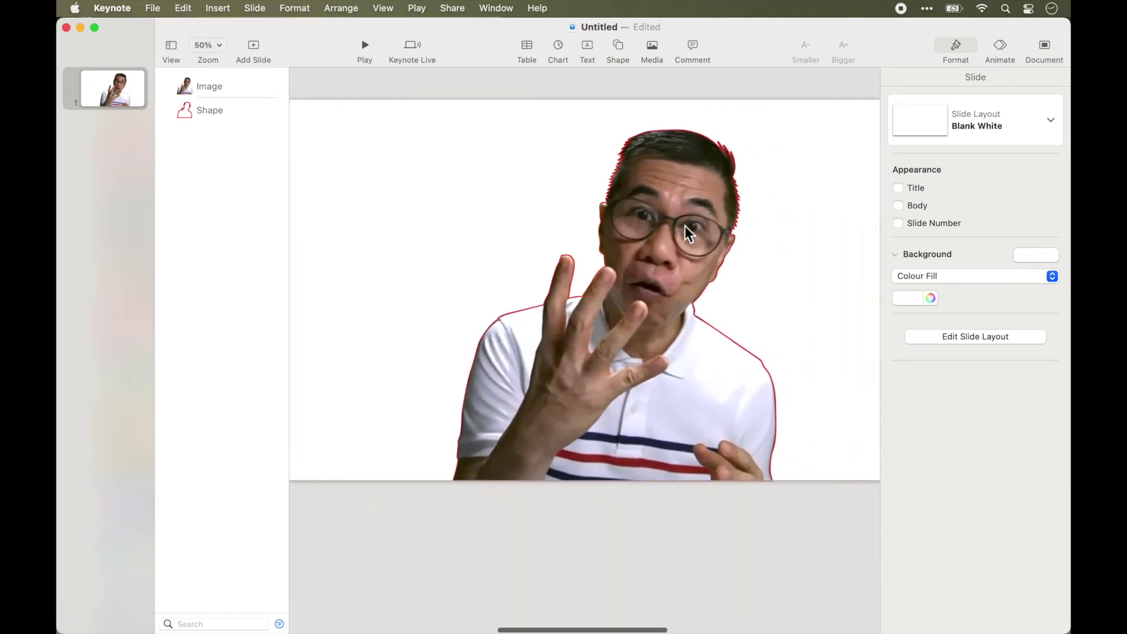
pyautogui.click(198, 111)
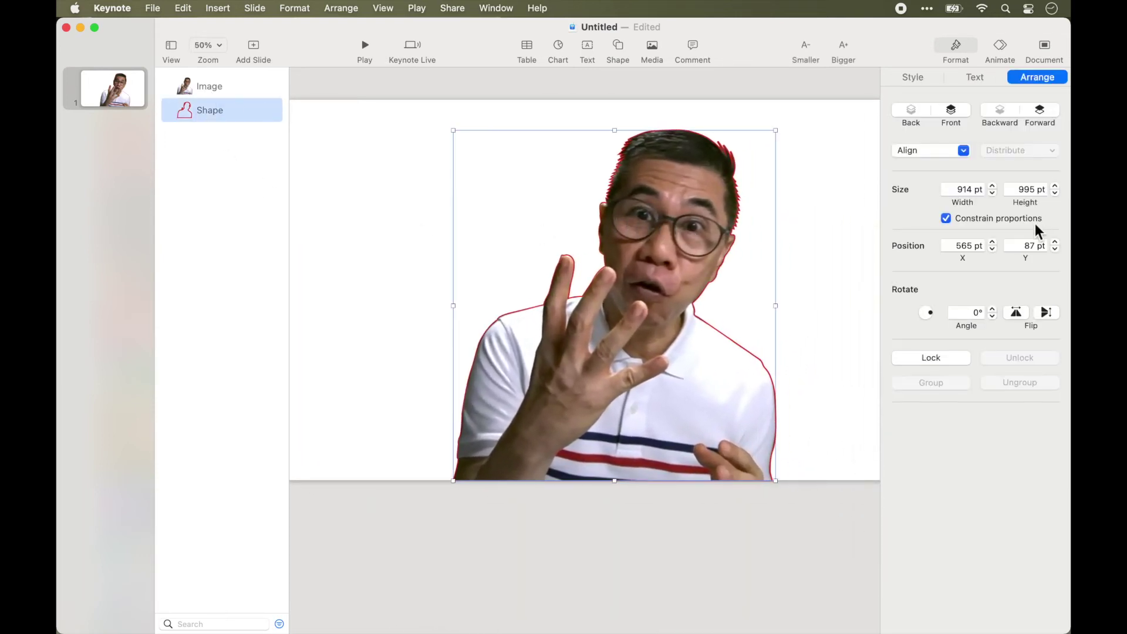
pyautogui.click(935, 82)
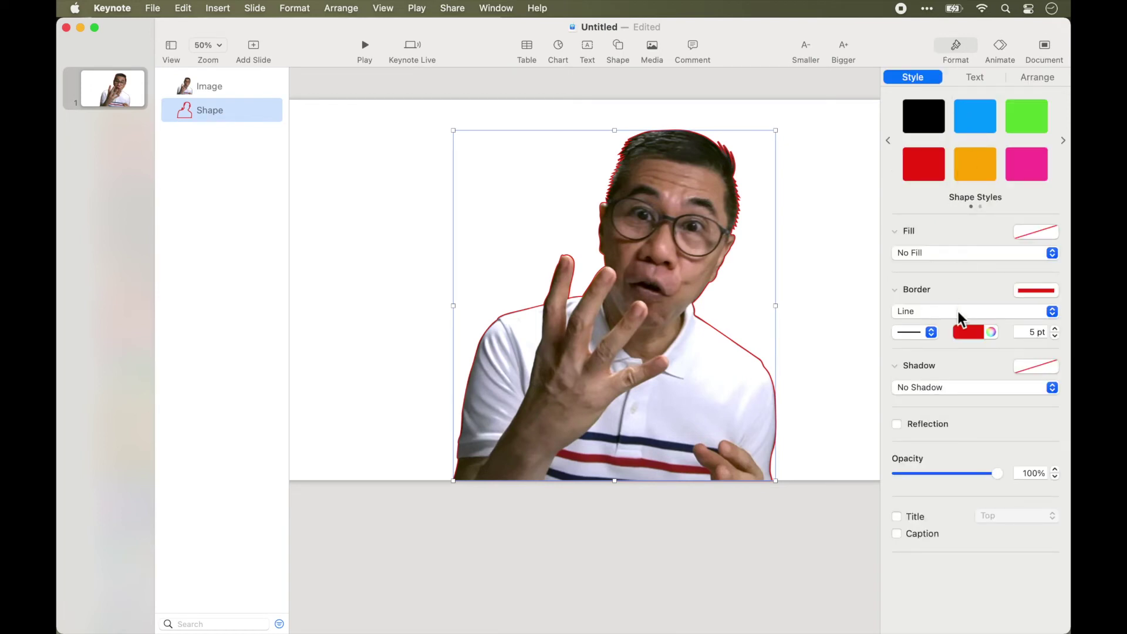
pyautogui.click(978, 332)
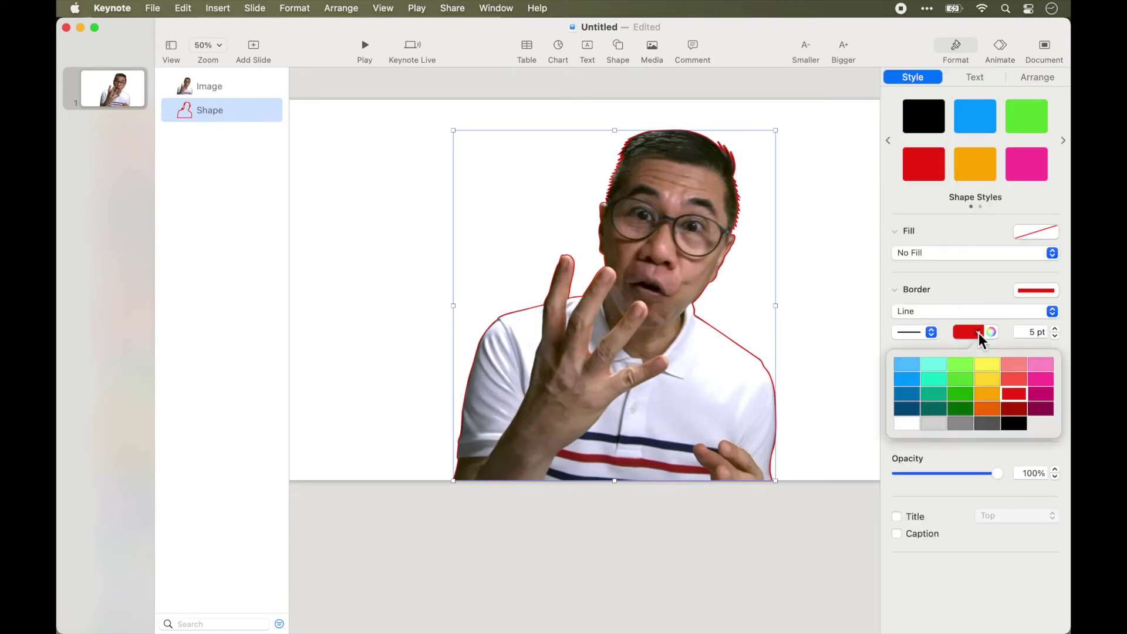
pyautogui.click(912, 428)
pyautogui.click(1031, 333)
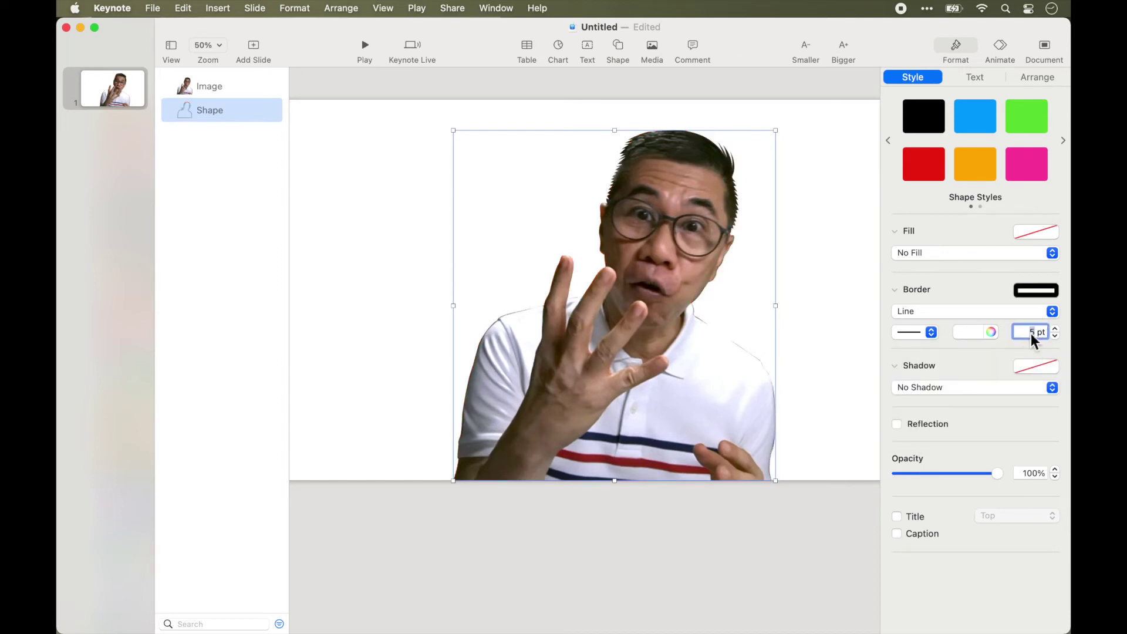
pyautogui.write('20')
pyautogui.press('Return')
# Set the slide background to the medium grey colour fill.
pyautogui.click(838, 235)
pyautogui.click(1053, 256)
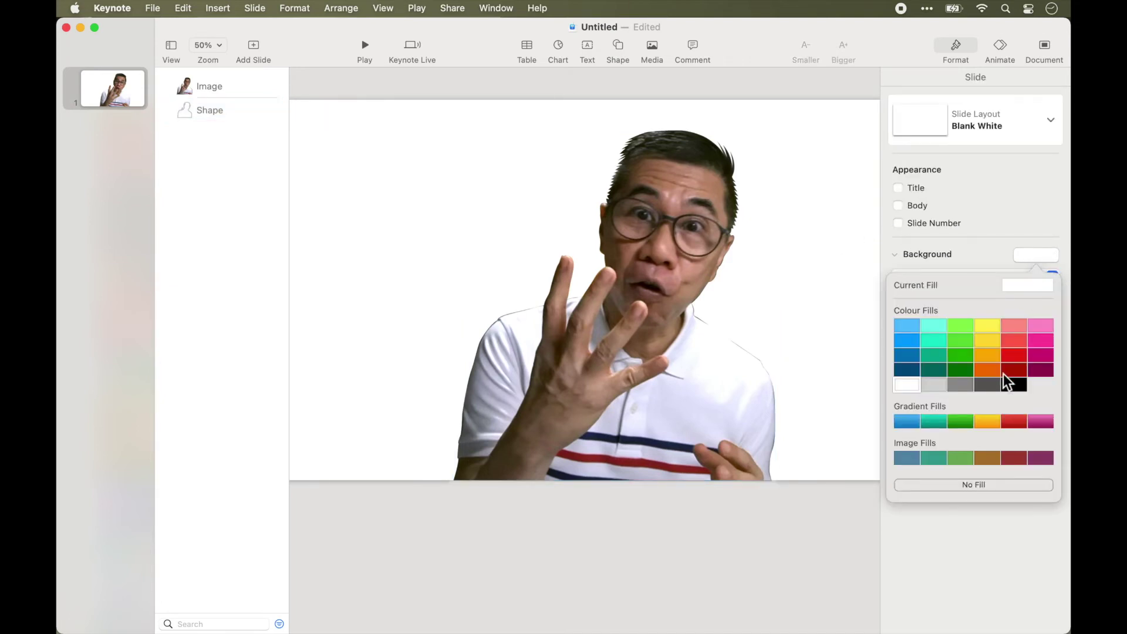
pyautogui.click(961, 387)
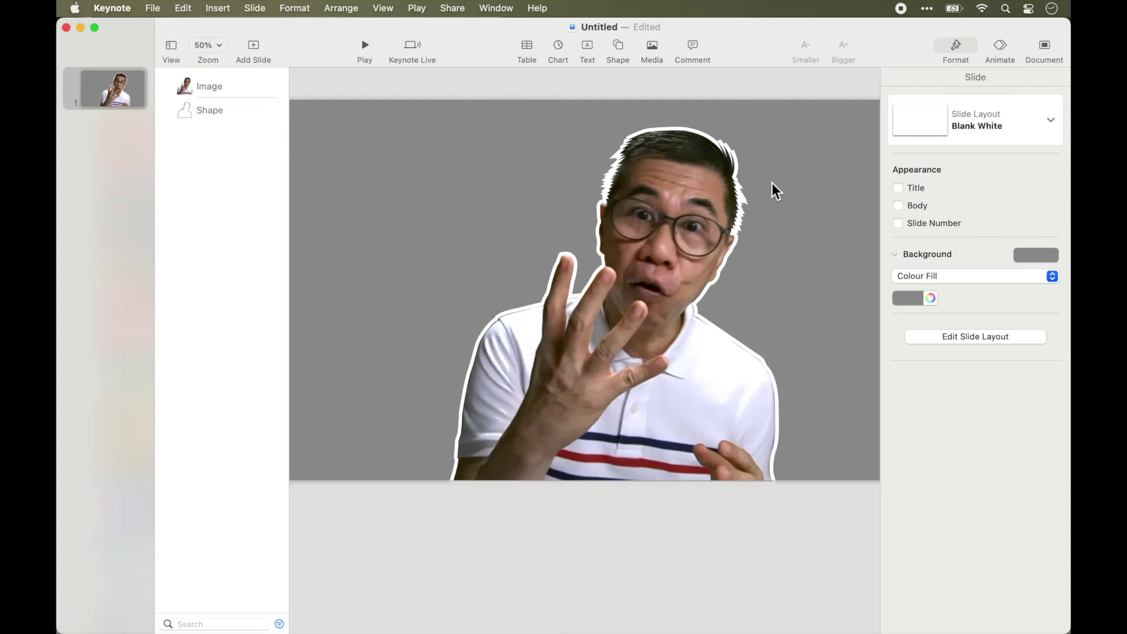
# Reduce the white outline shape's border width to 15 pt and deselect it.
pyautogui.click(217, 116)
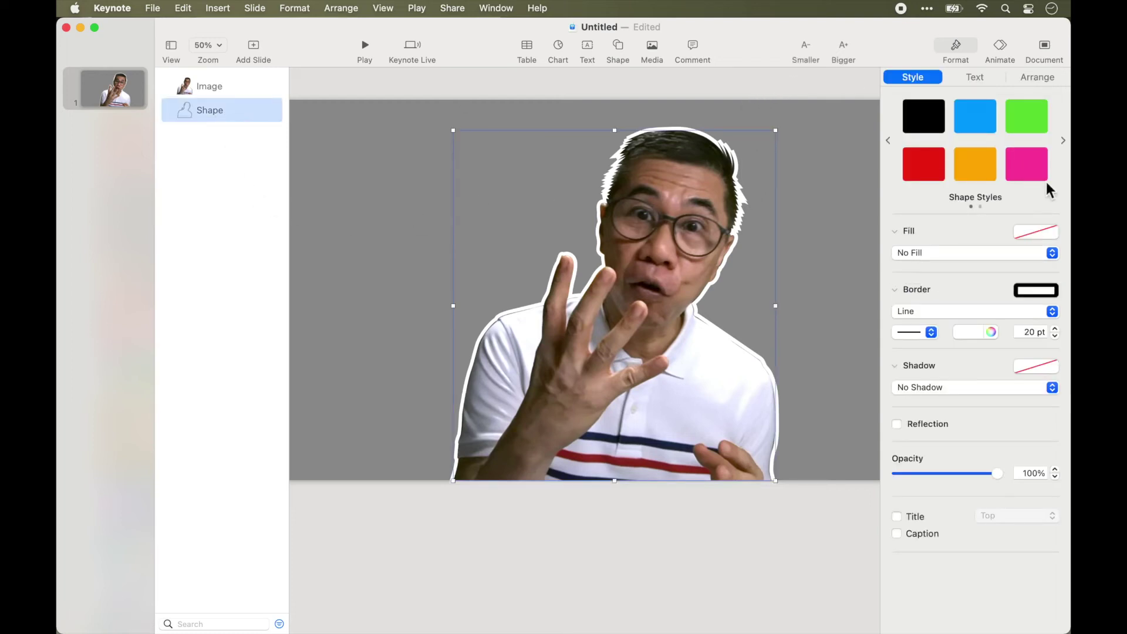
pyautogui.click(1024, 334)
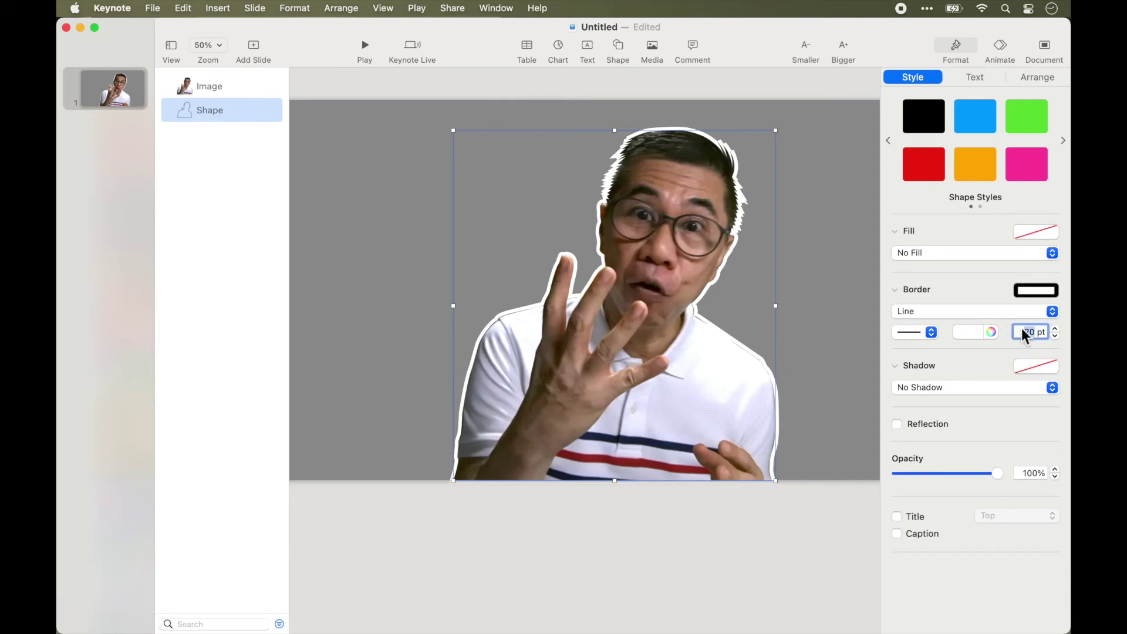
pyautogui.press('Return')
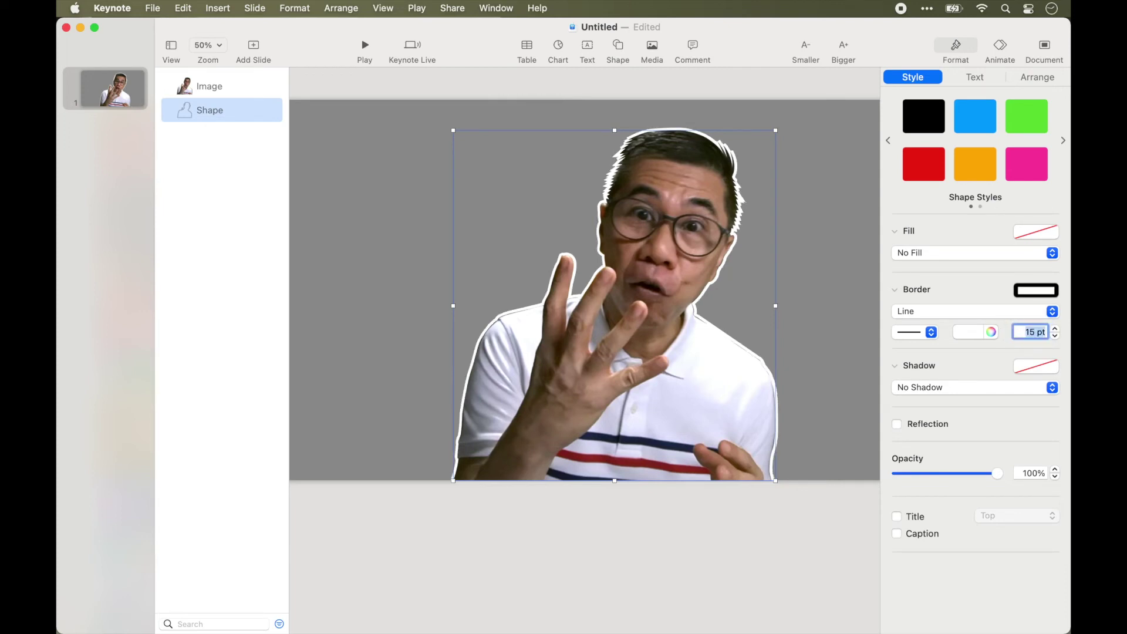
pyautogui.click(834, 98)
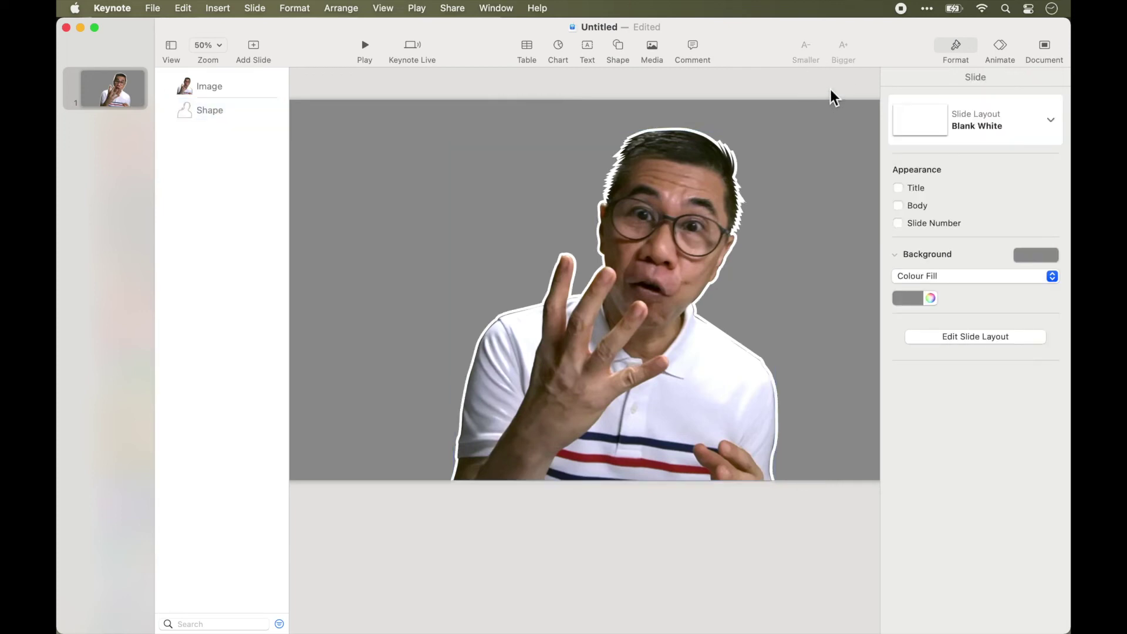